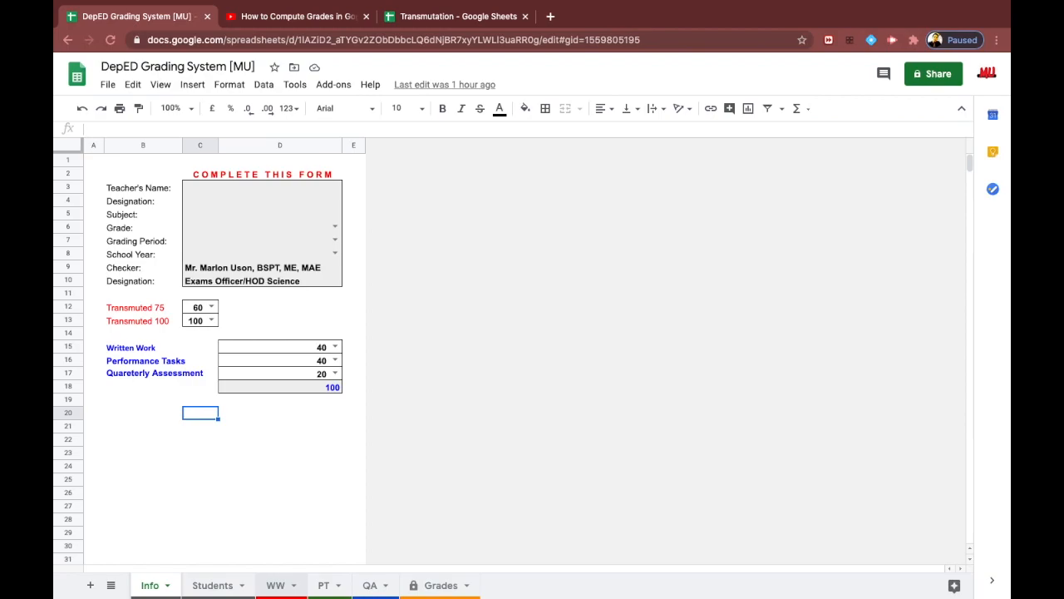
- Look through the WW, PT, QA and Grades sheets, including the full grading table down to its signature lines
click(281, 587)
click(331, 587)
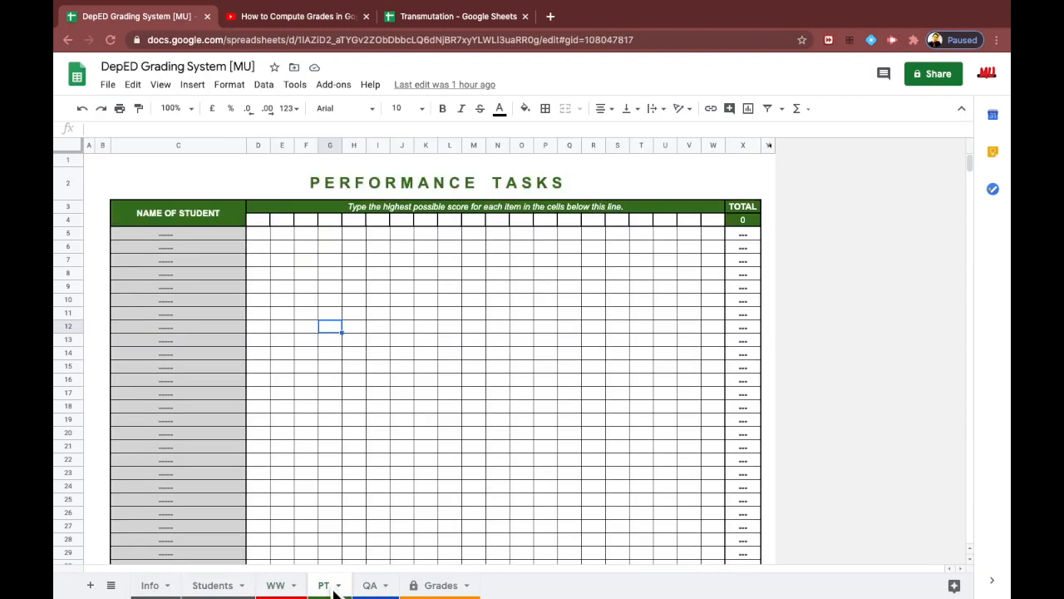
click(371, 587)
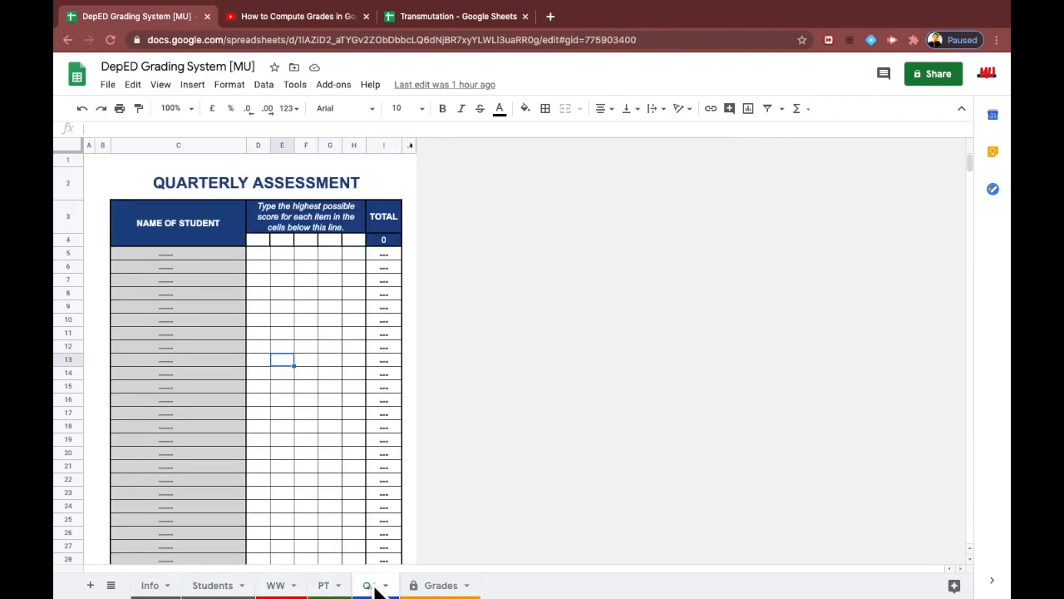
click(441, 586)
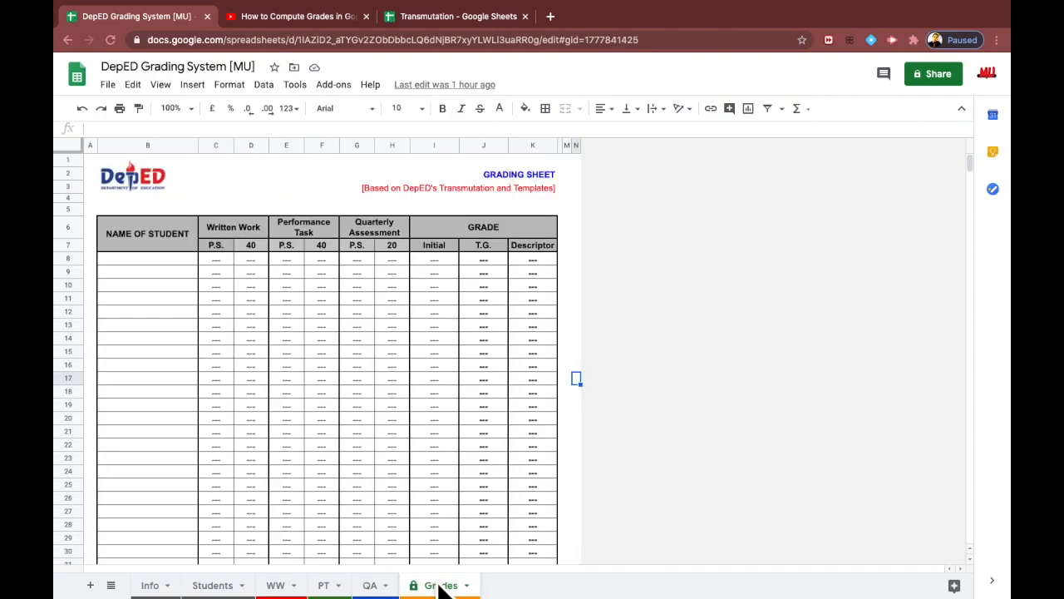
scroll(409, 468, down, 5)
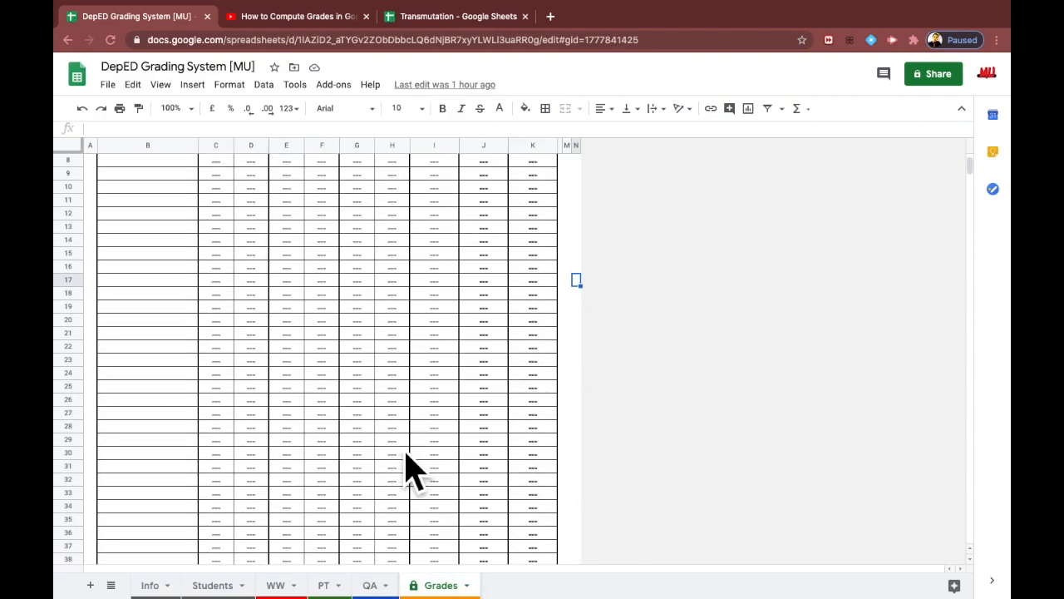
scroll(408, 468, down, 2)
scroll(408, 468, down, 3)
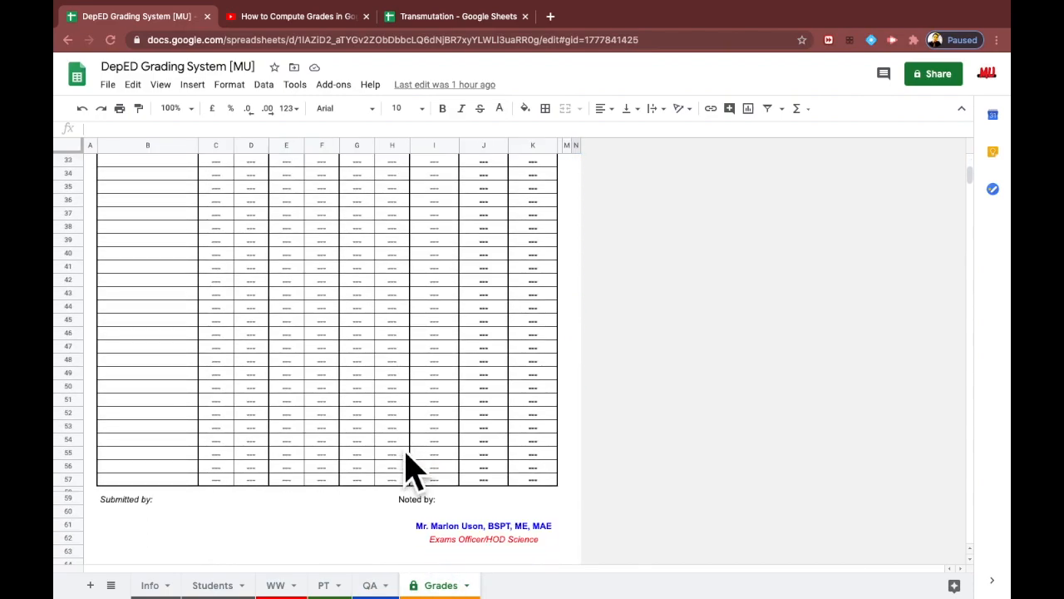
scroll(408, 468, up, 4)
scroll(408, 468, up, 6)
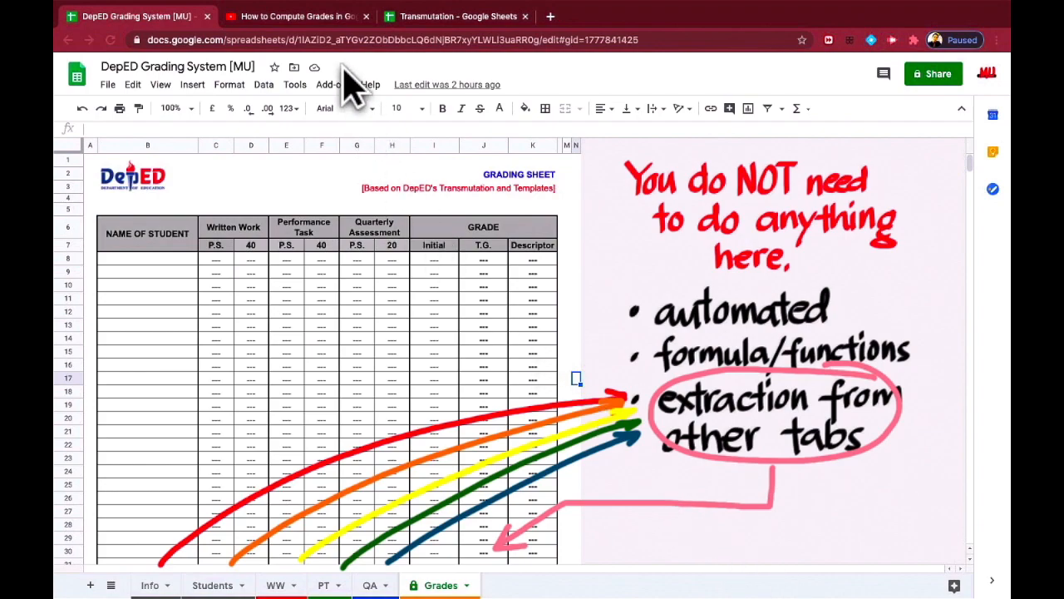
- Open the Transmutation spreadsheet linked in the YouTube video description and review its Table 1, Table 2 and Table 3 sheets
click(311, 16)
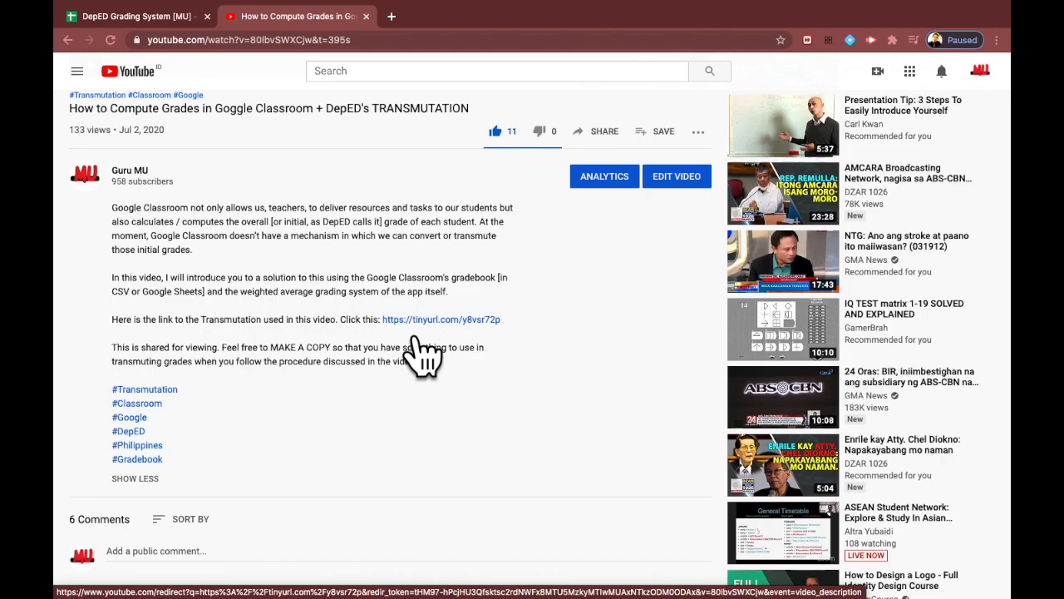
click(414, 335)
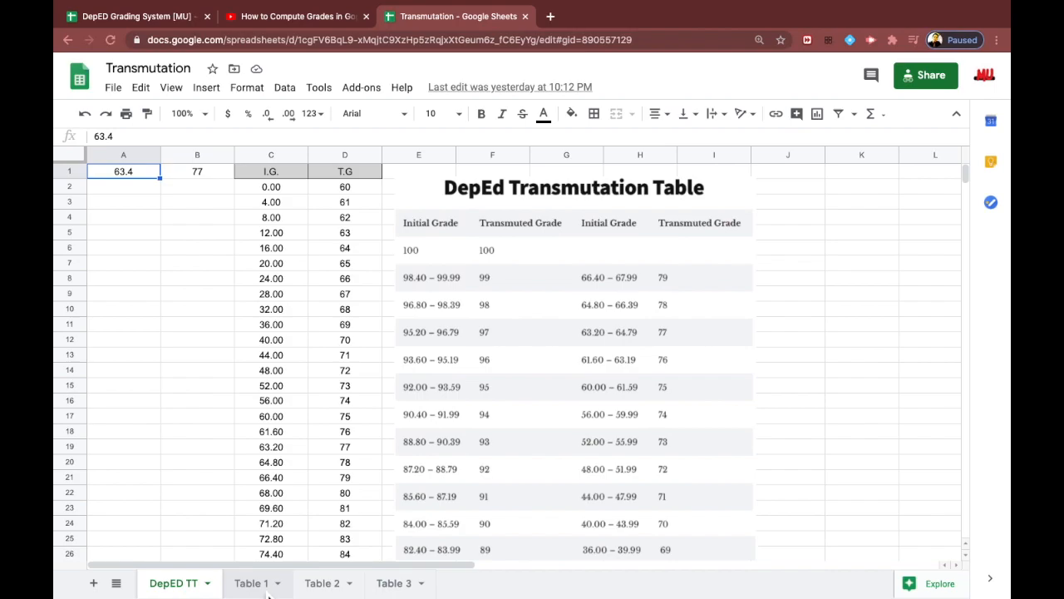
click(251, 582)
click(321, 582)
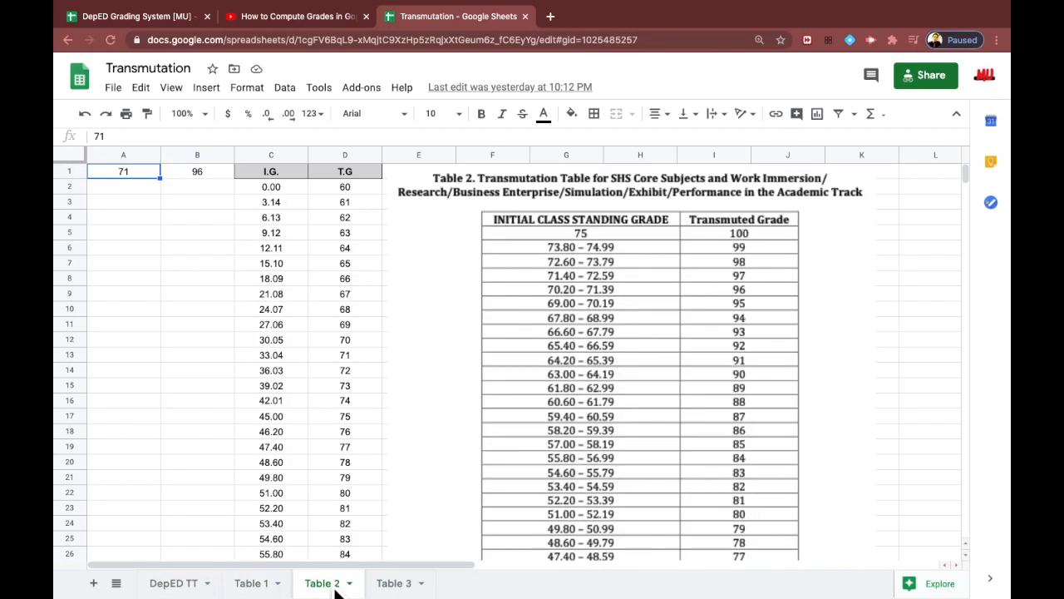
click(394, 585)
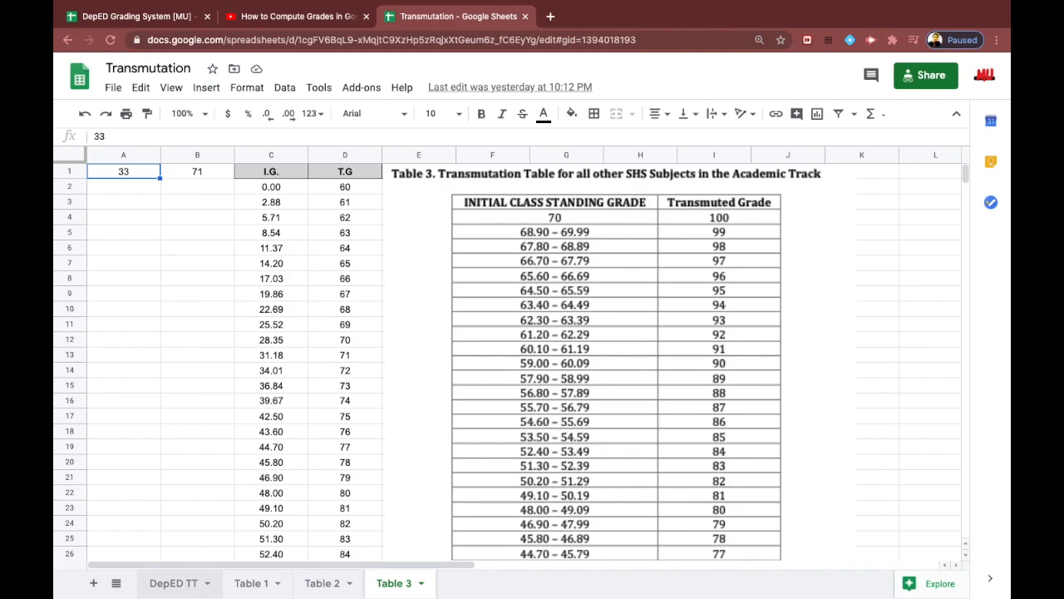
- Insert a scatter chart of T.G against I.G. from range C1:D42 on the DepED TT sheet
click(173, 583)
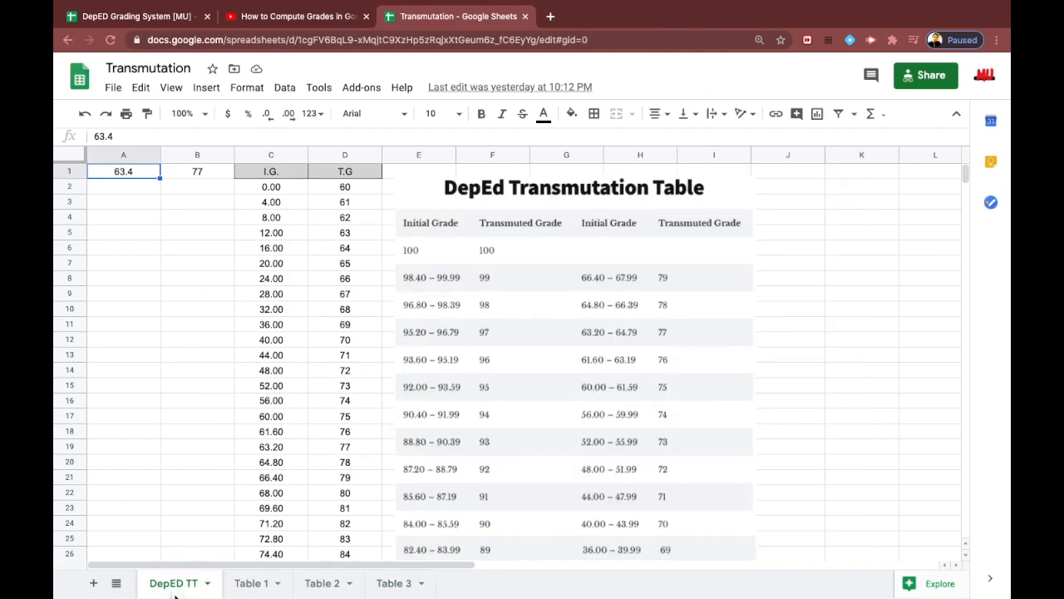
click(275, 173)
drag(277, 183, 344, 538)
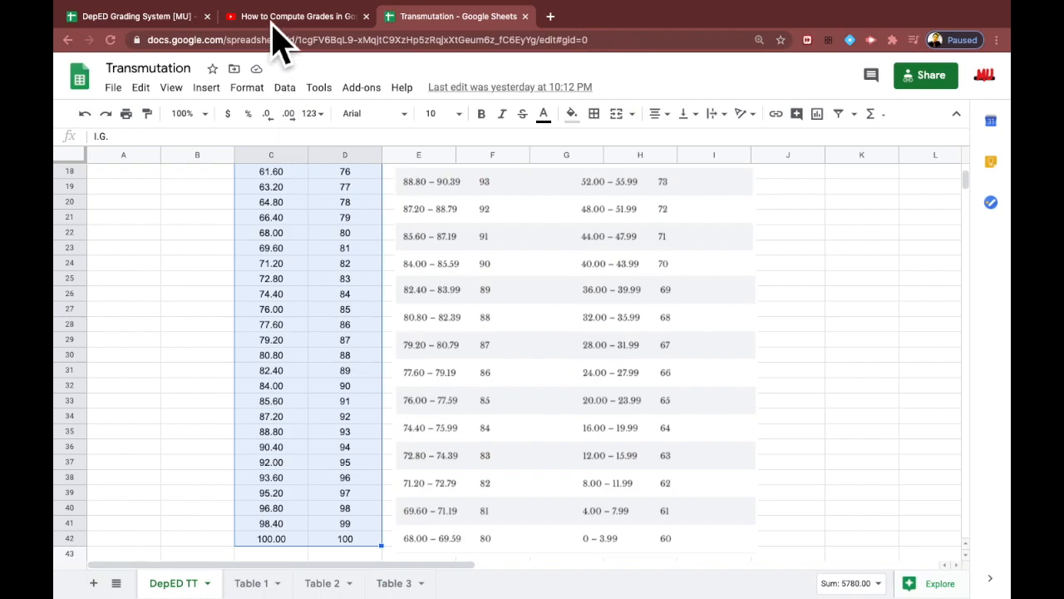
click(207, 87)
key(Escape)
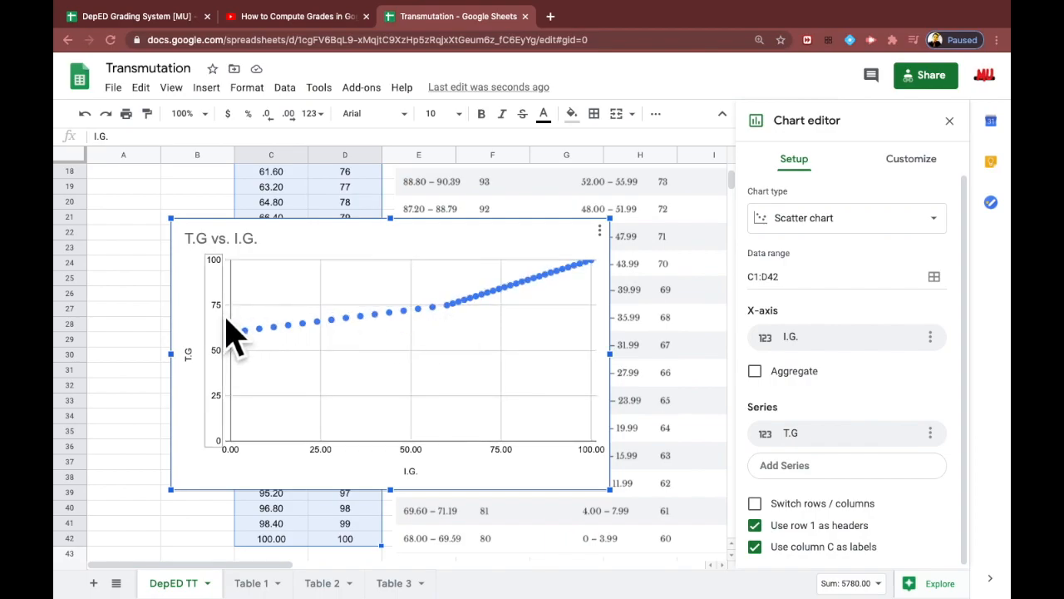
- Chart the I.G. and T.G data in C1:D42 of the Table 1 sheet as a scatter chart
click(262, 584)
drag(275, 173, 347, 548)
click(206, 87)
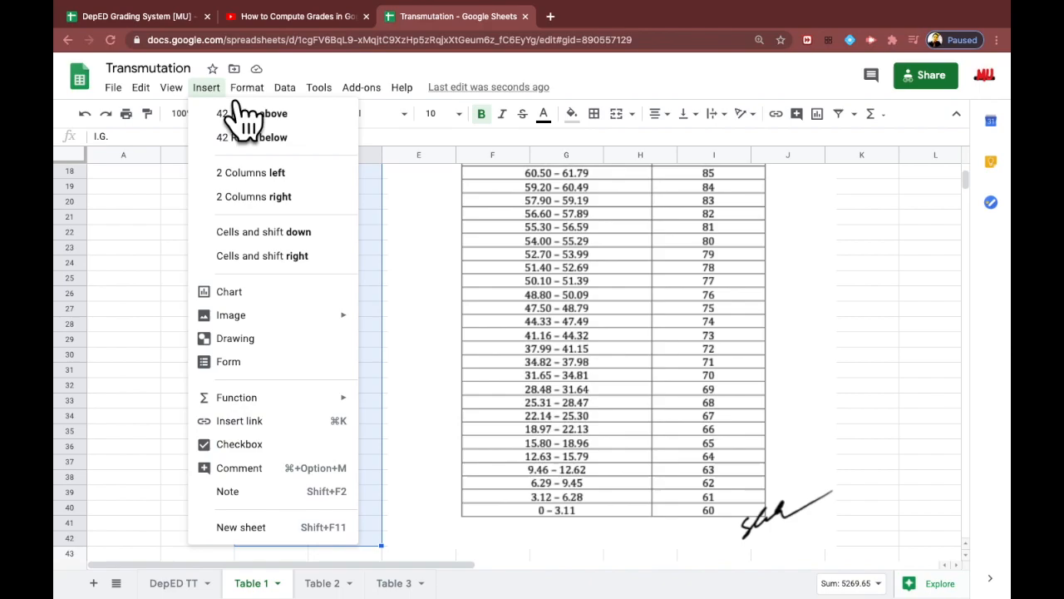
click(248, 292)
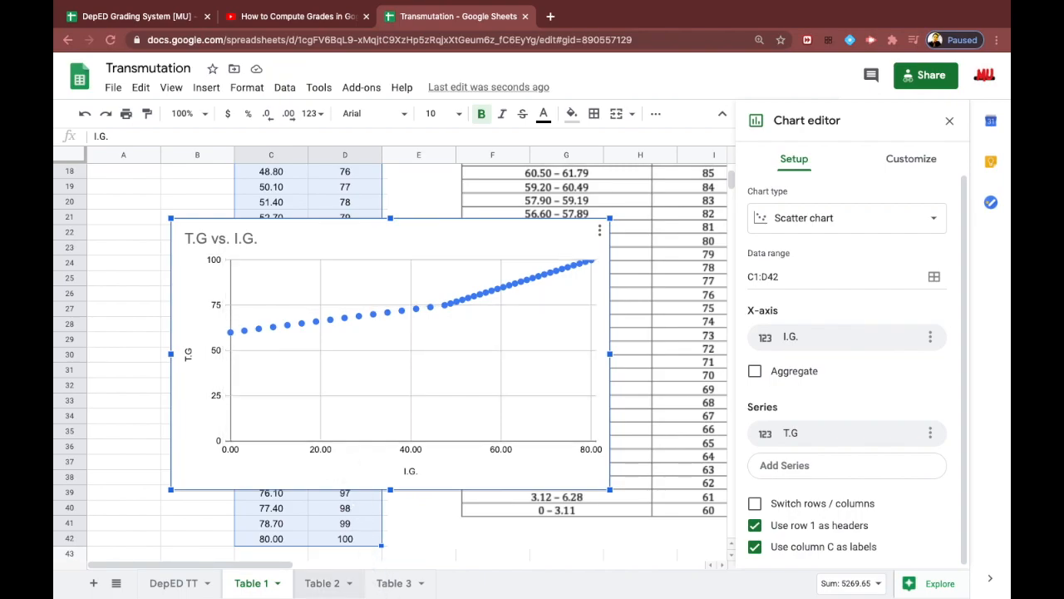
- Create a scatter chart from the I.G. and T.G columns, C1:D42, on the Table 2 sheet
click(322, 582)
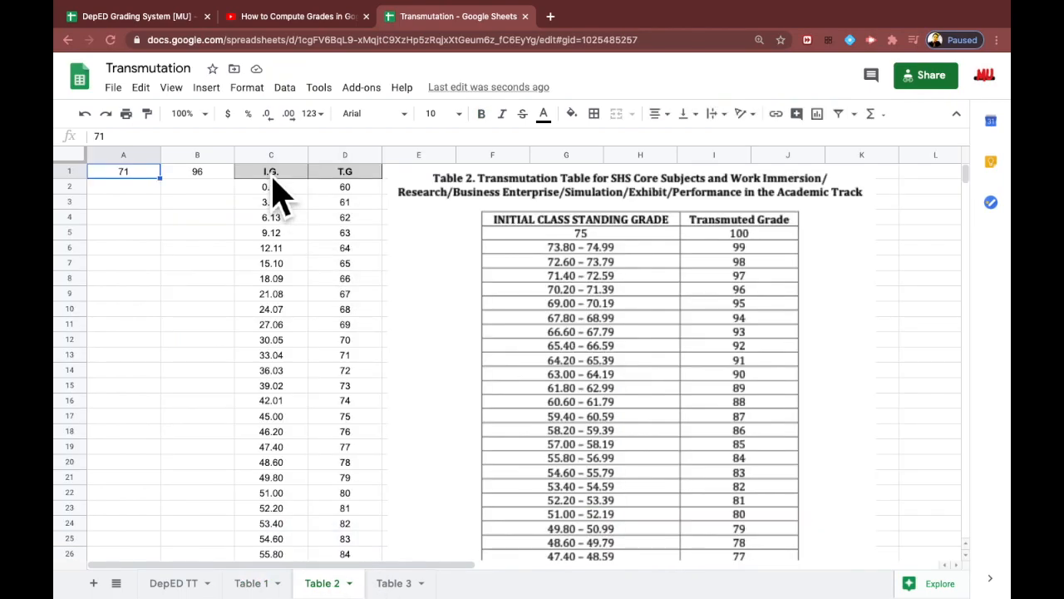
drag(271, 174, 345, 186)
key(shift+Down)
key(shift+Down)
key(shift+Down)
key(shift+Down)
key(shift+Down)
key(shift+Down)
key(shift+Down)
key(shift+Down)
key(shift+Down)
key(shift+Down)
key(shift+Down)
key(shift+Down)
key(shift+Down)
key(shift+Down)
key(shift+Down)
key(shift+Down)
key(shift+Down)
key(shift+Down)
key(shift+Down)
key(shift+Down)
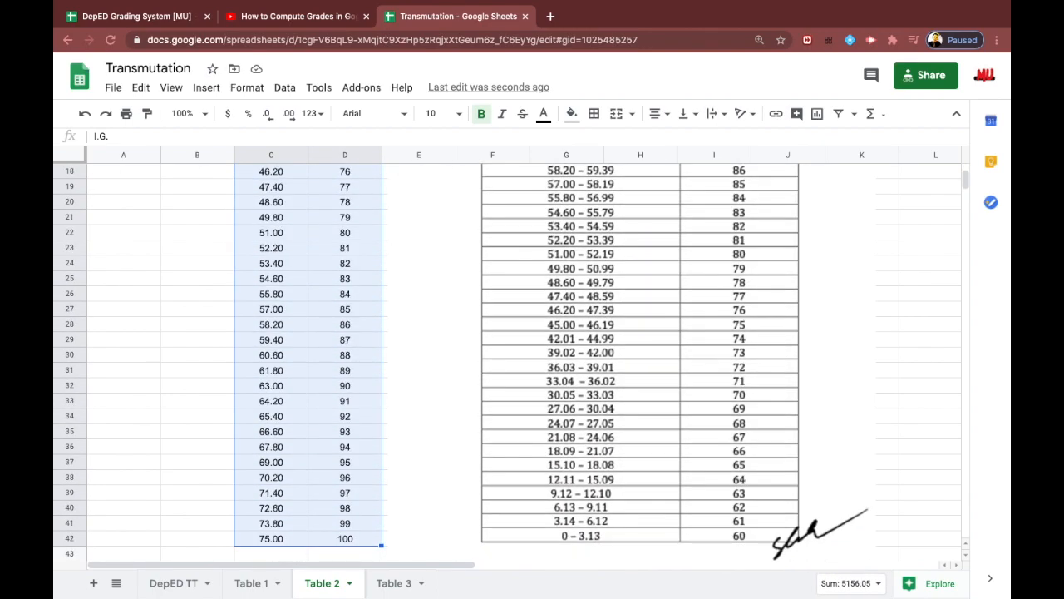
click(206, 87)
click(237, 290)
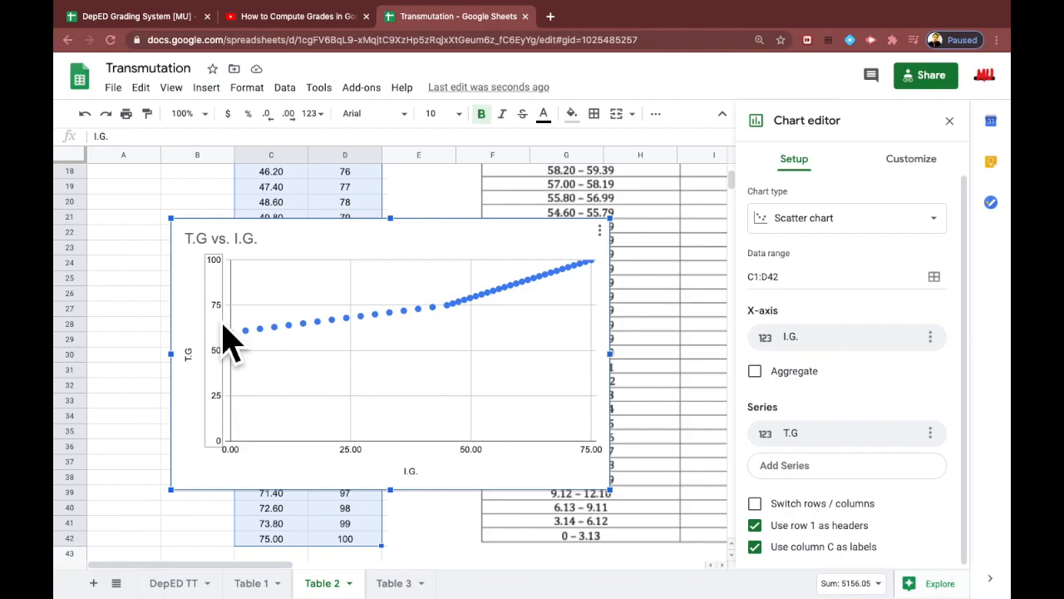
- Compare the Transmuted 75 and Transmuted 100 settings on the DepED Grading System's Info sheet with the DepED TT chart
click(153, 18)
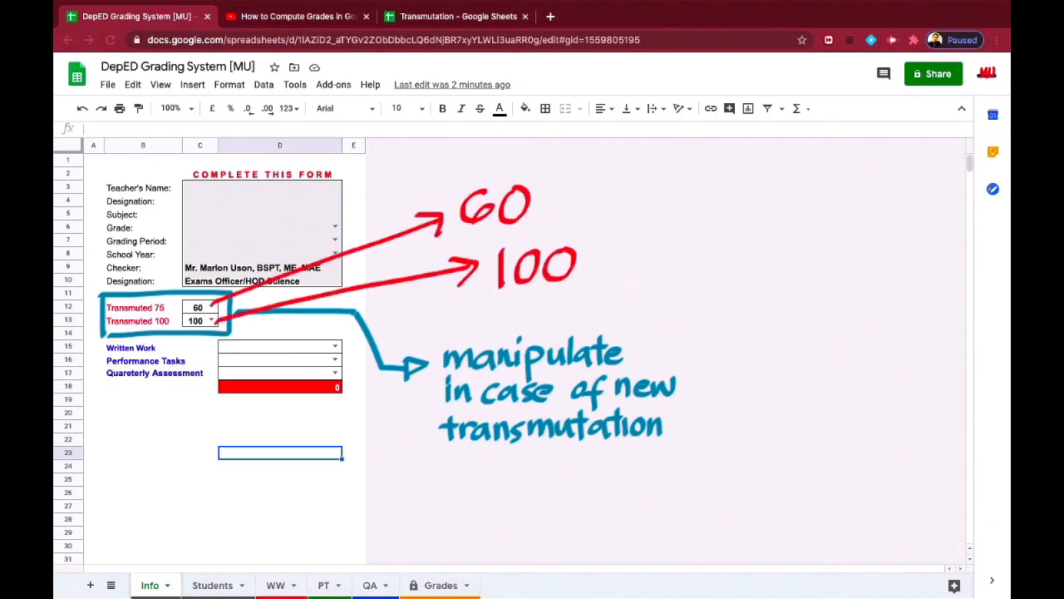
click(436, 19)
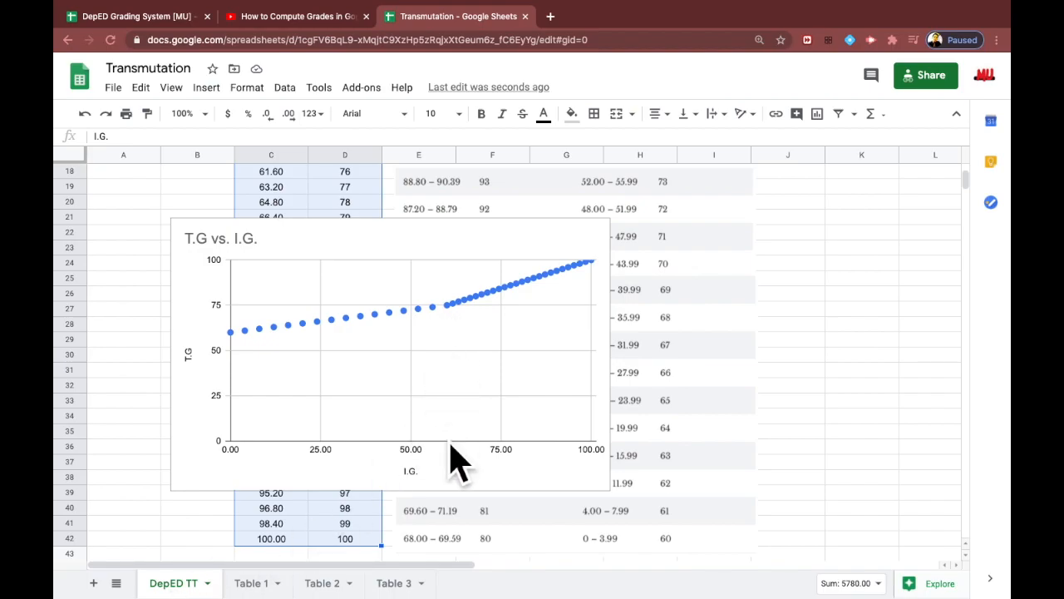
click(154, 17)
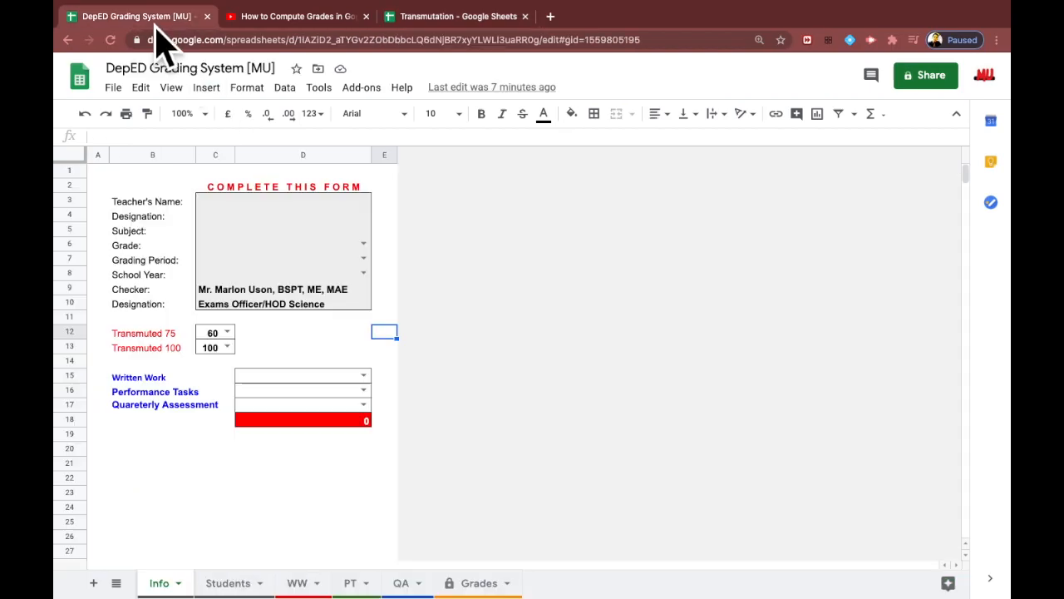
click(226, 334)
click(146, 524)
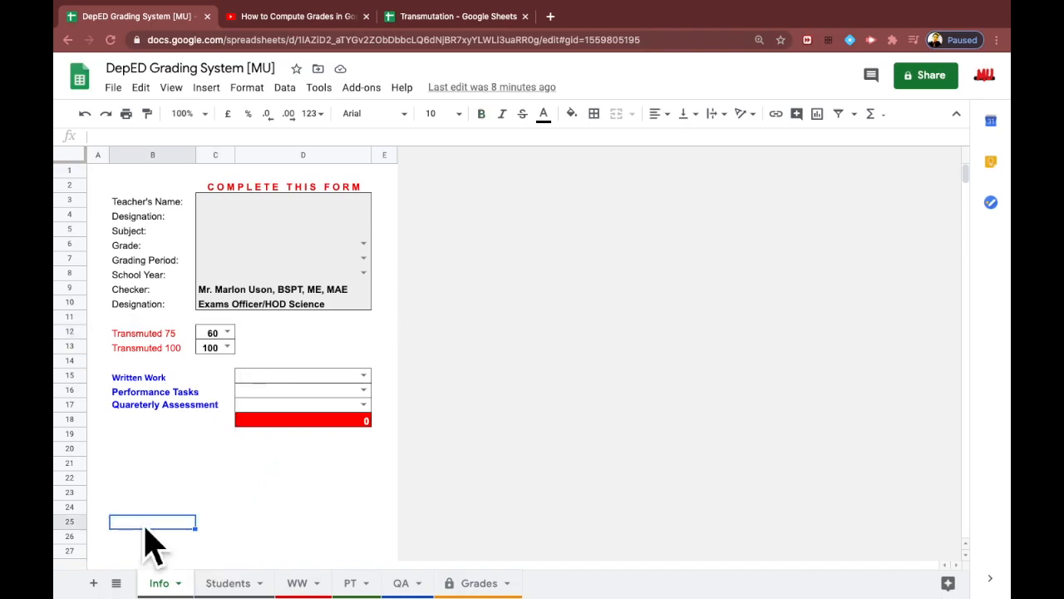
- Fill in the teacher's name on the Info form, with designation Teacher X and subject Physics
click(247, 203)
text(Mrs. Juana dela)
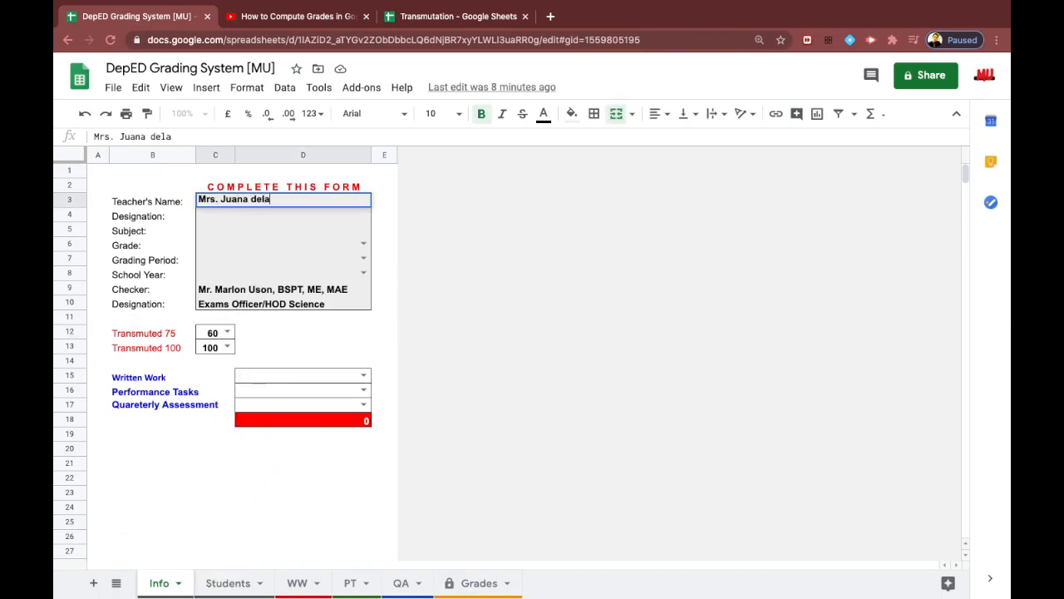
text( Cruz)
key(Return)
text(Teacher)
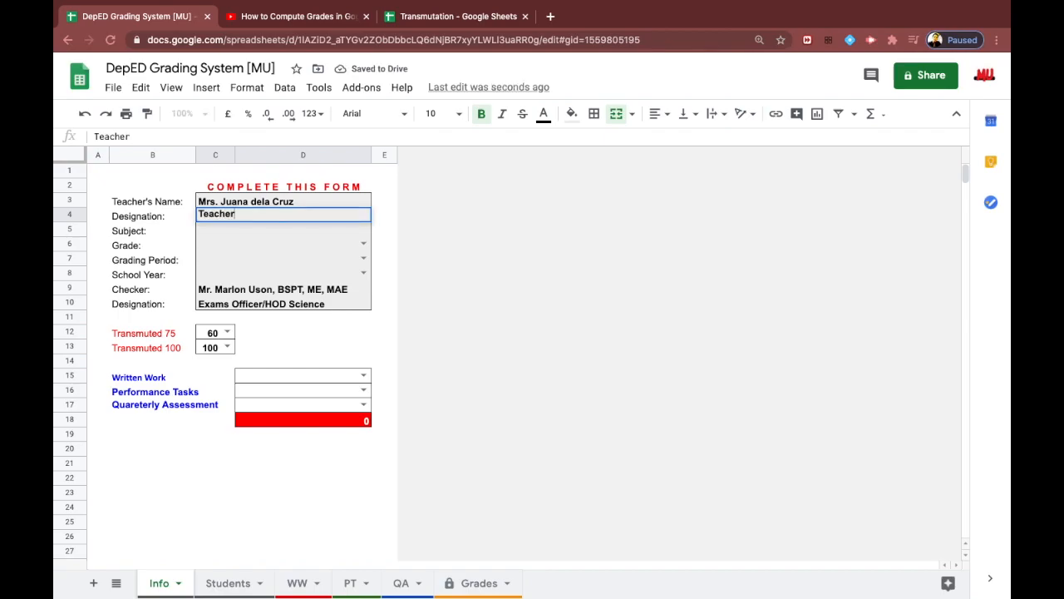
text( X)
key(Return)
text(Physics)
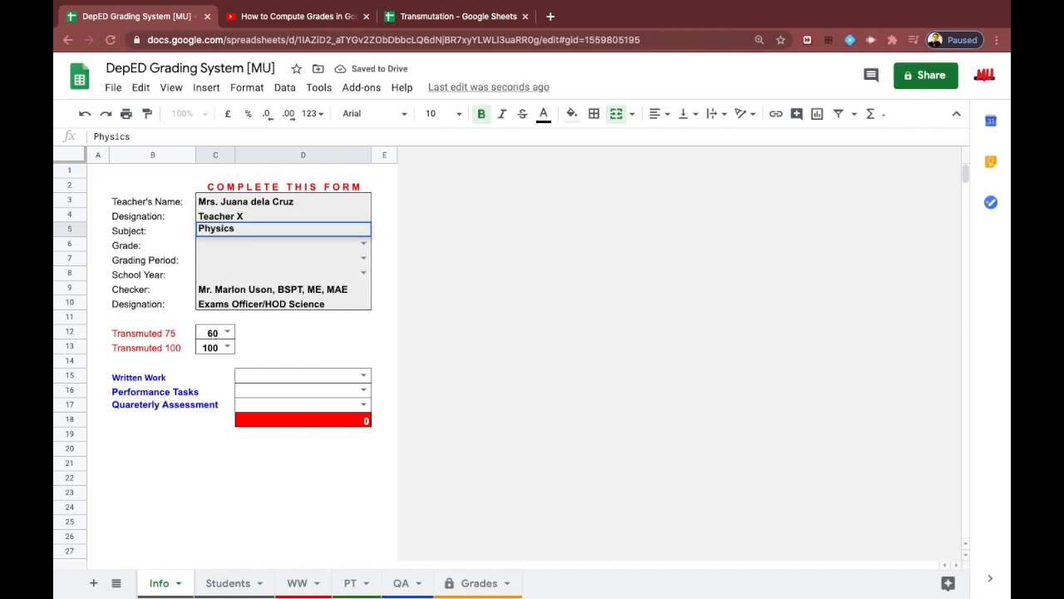
key(Return)
- Set the grade to Grade 12, the grading period to First Grading Period and the school year to A.Y. 2020 - 2021
click(364, 244)
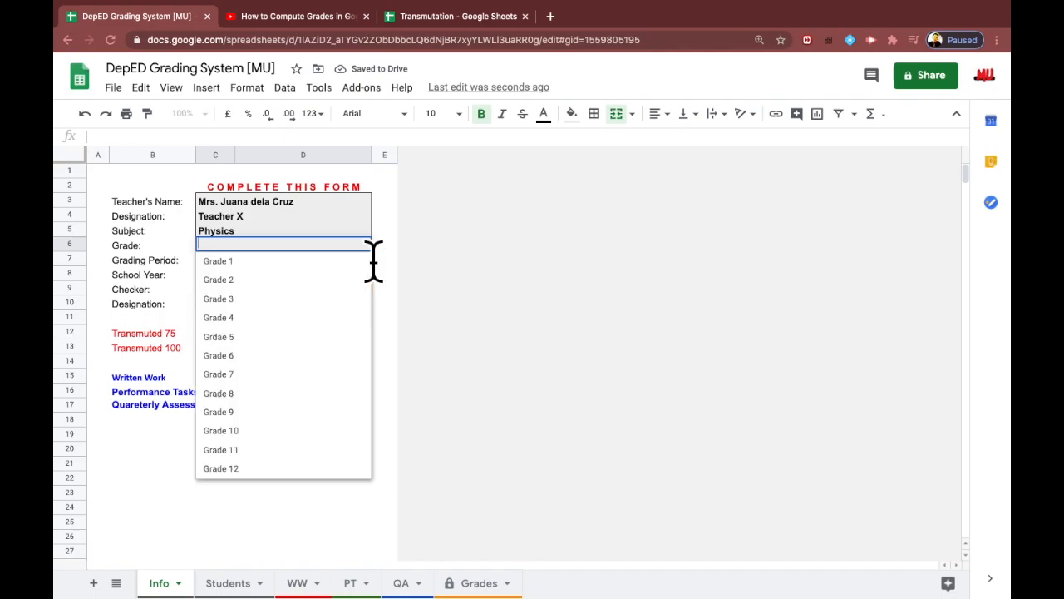
click(262, 470)
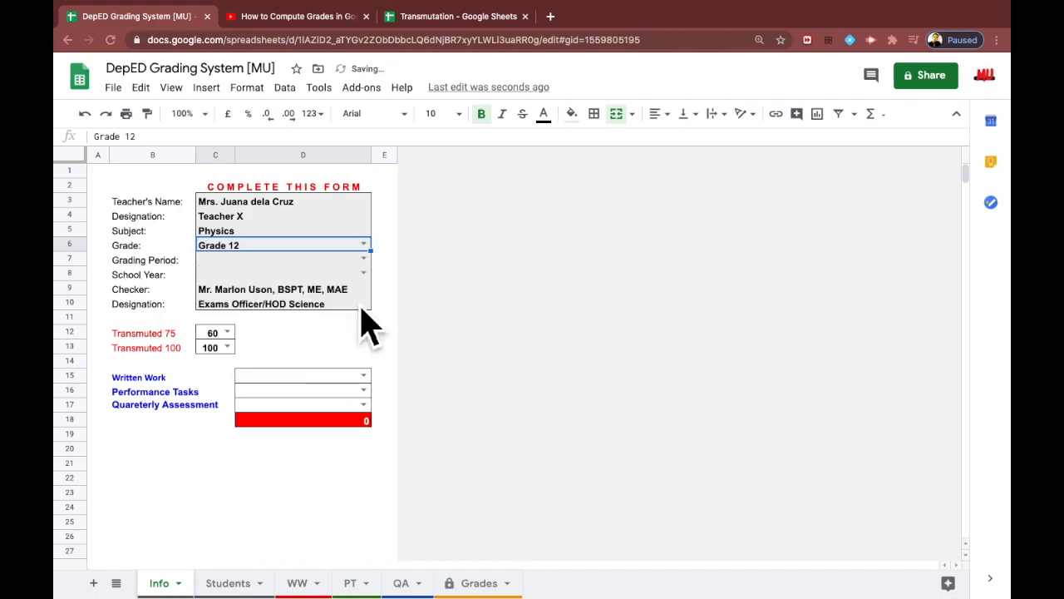
click(363, 259)
click(316, 275)
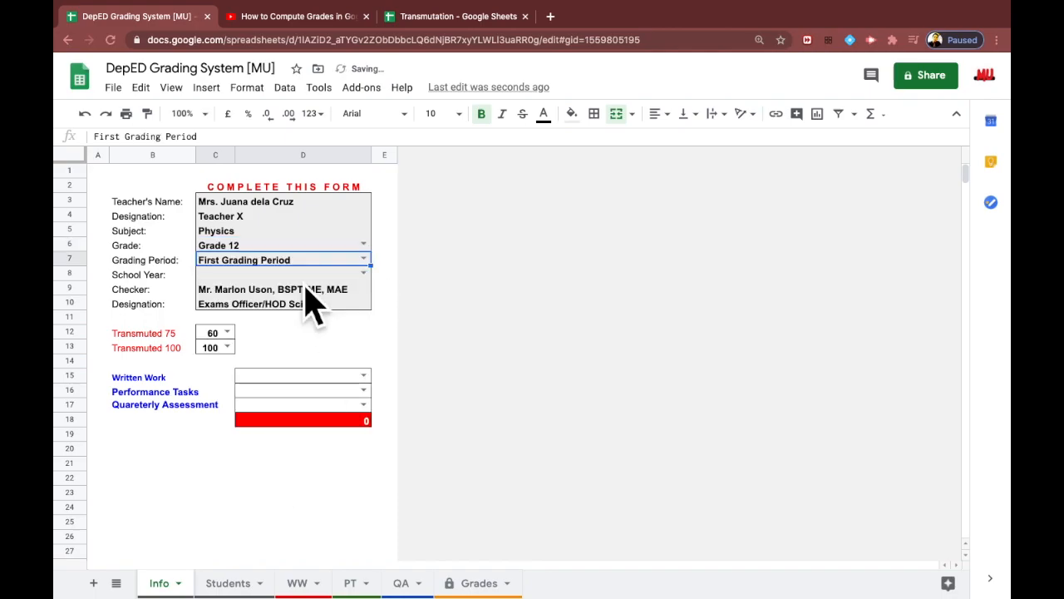
click(365, 275)
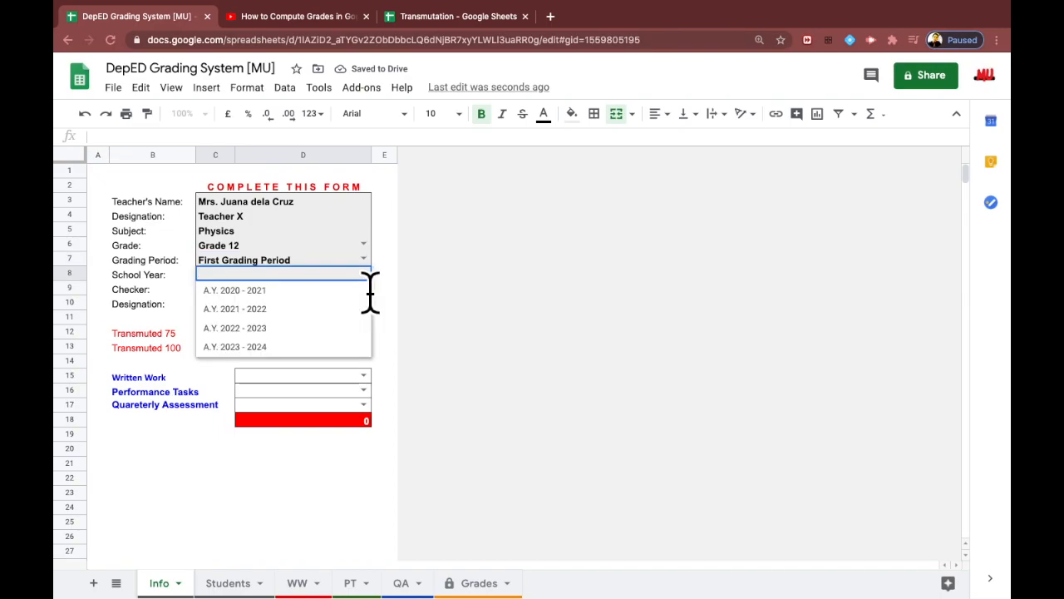
click(282, 290)
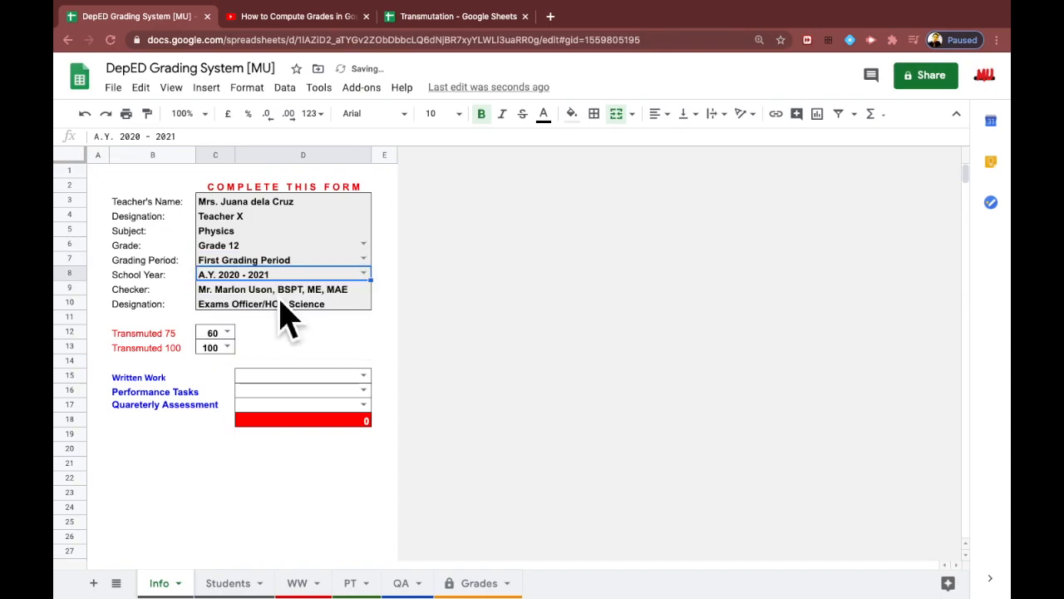
click(278, 303)
- Set the component weights to 40 for Written Work, 40 for Performance Tasks and 20 for Quarterly Assessment
key(ctrl+minus)
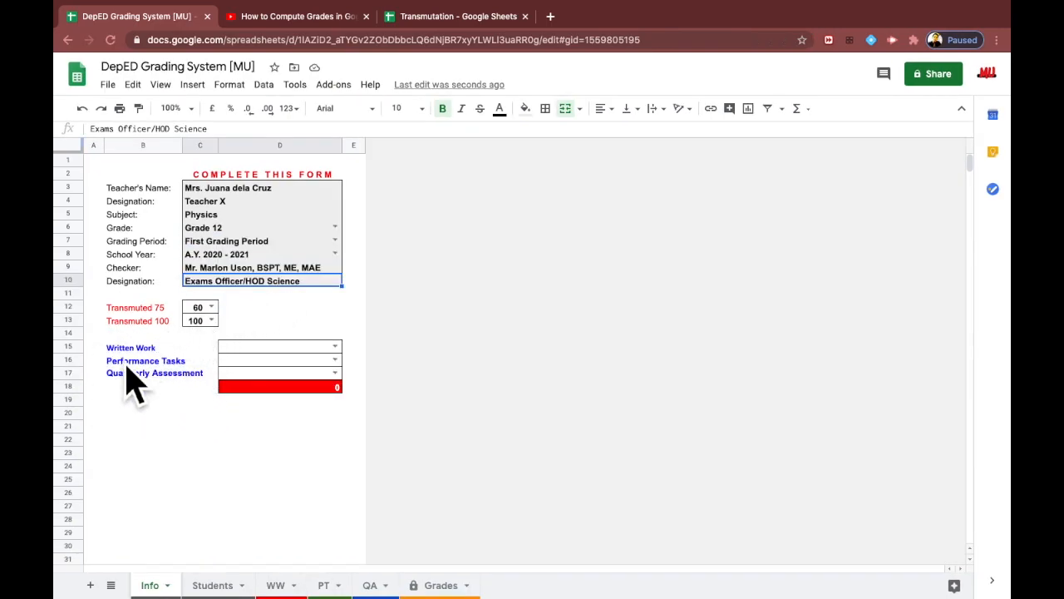
click(333, 348)
scroll(299, 499, down, 10)
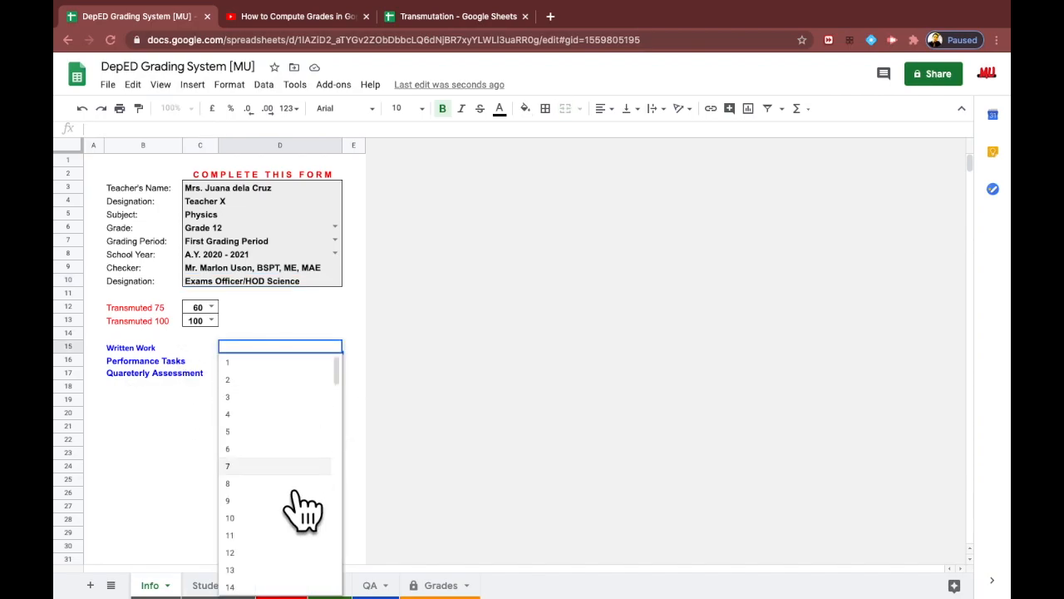
click(266, 503)
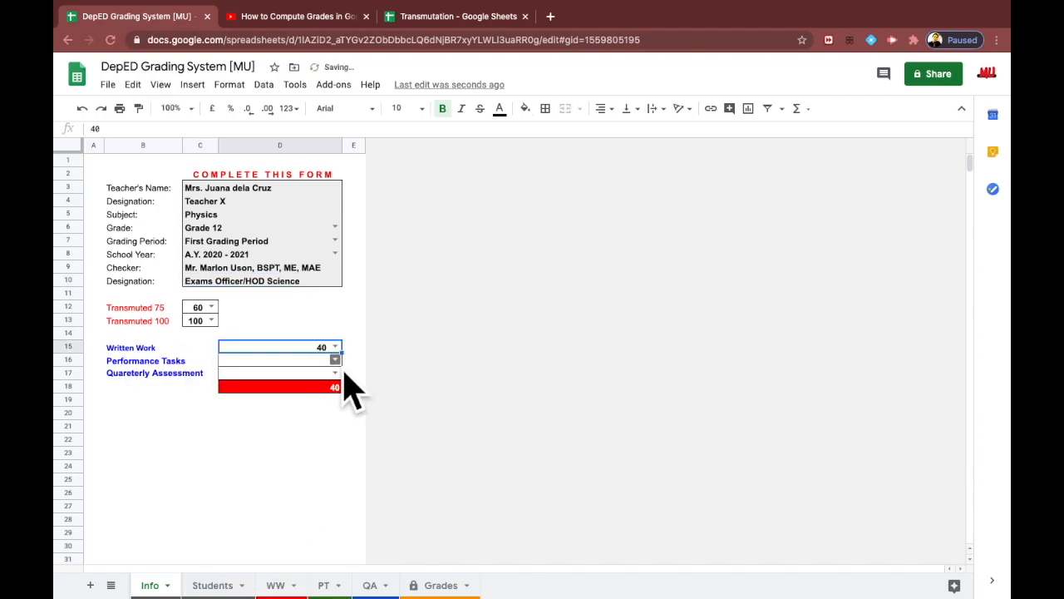
click(335, 361)
scroll(299, 499, down, 10)
click(287, 394)
click(335, 373)
scroll(291, 557, down, 3)
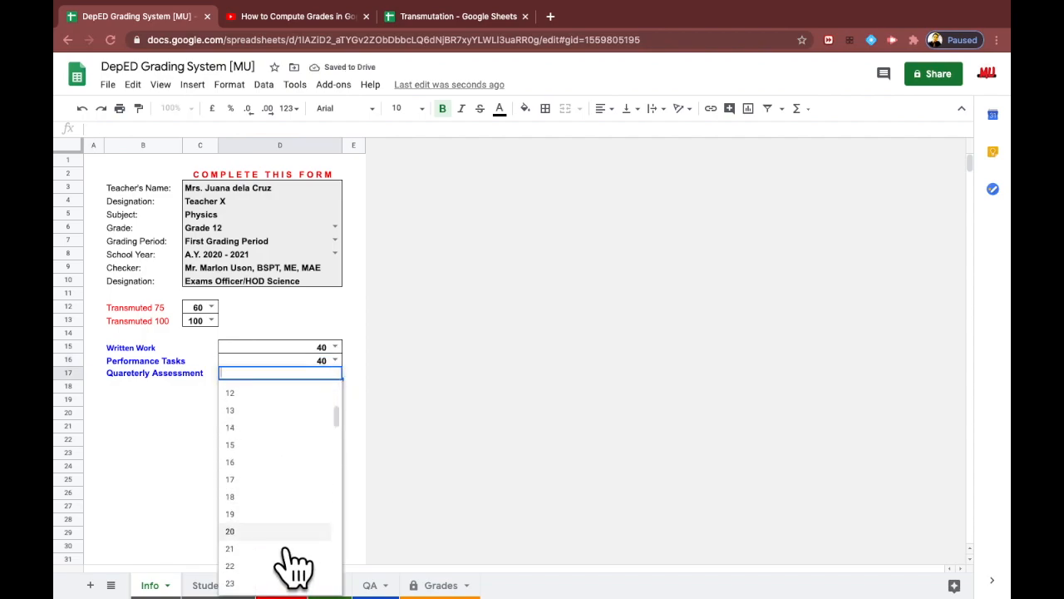
click(287, 561)
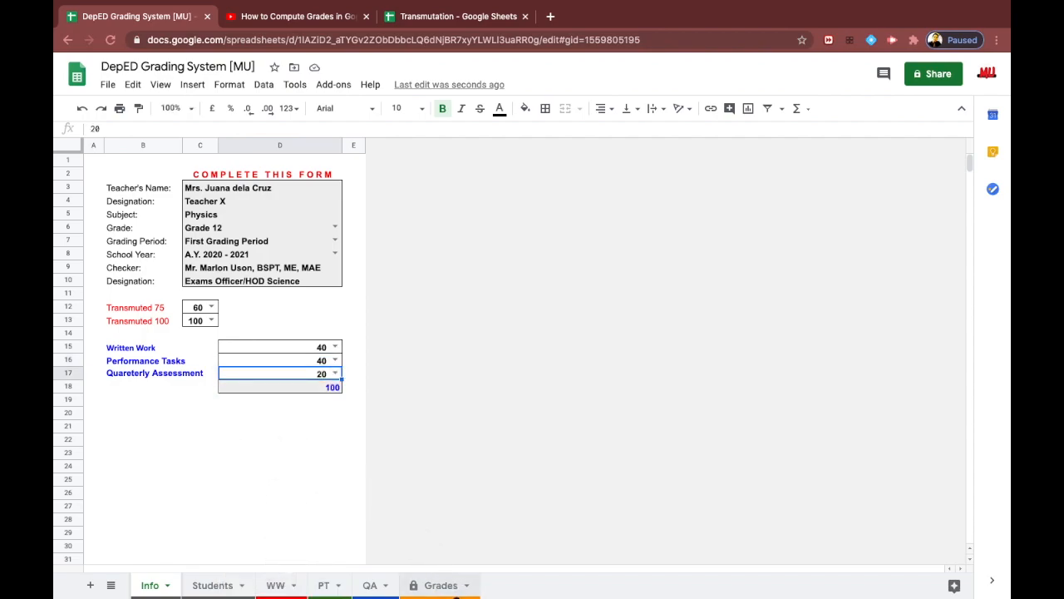
- Examine the empty Grades sheet's class headings, component weights, signature block and student name column
click(445, 592)
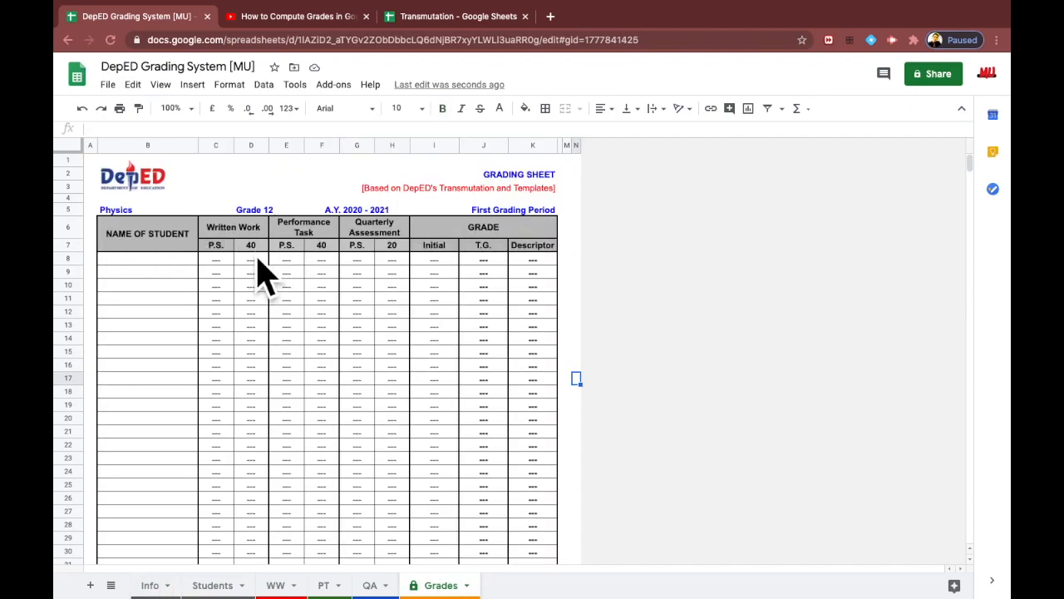
scroll(369, 474, down, 5)
scroll(368, 478, down, 8)
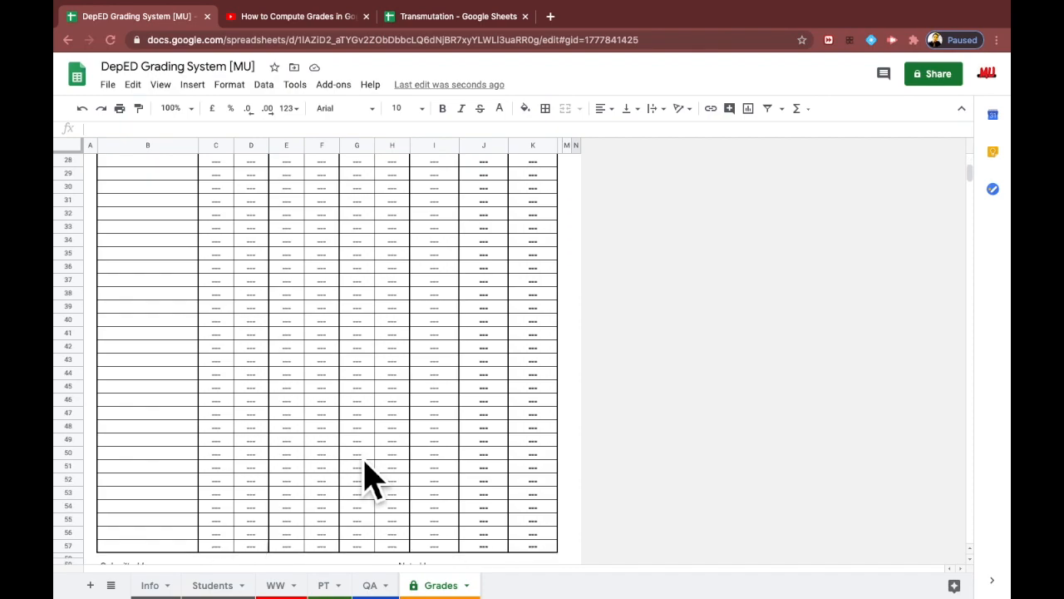
scroll(370, 478, up, 10)
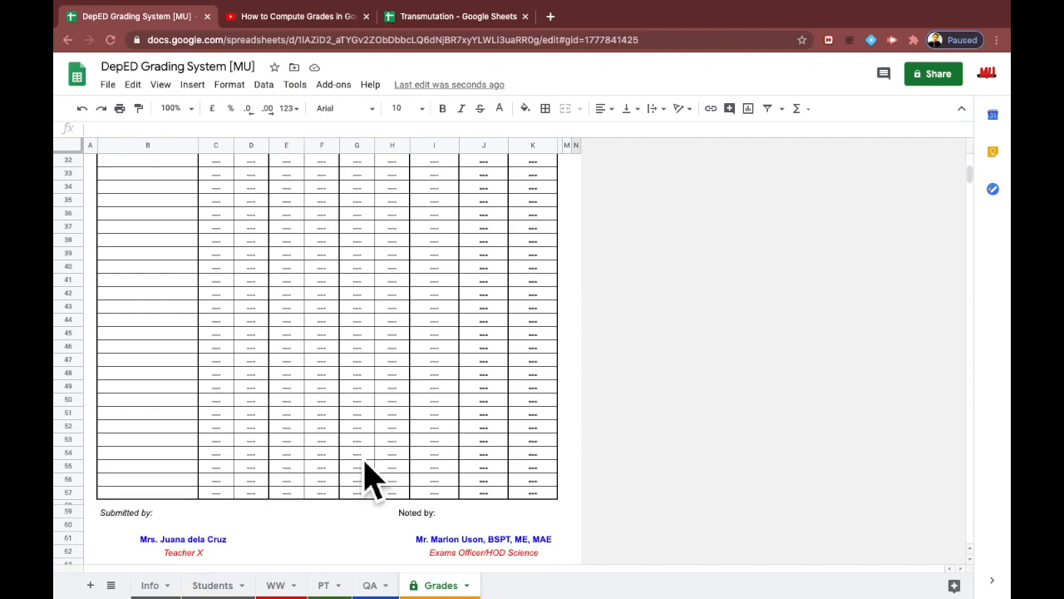
drag(171, 258, 158, 434)
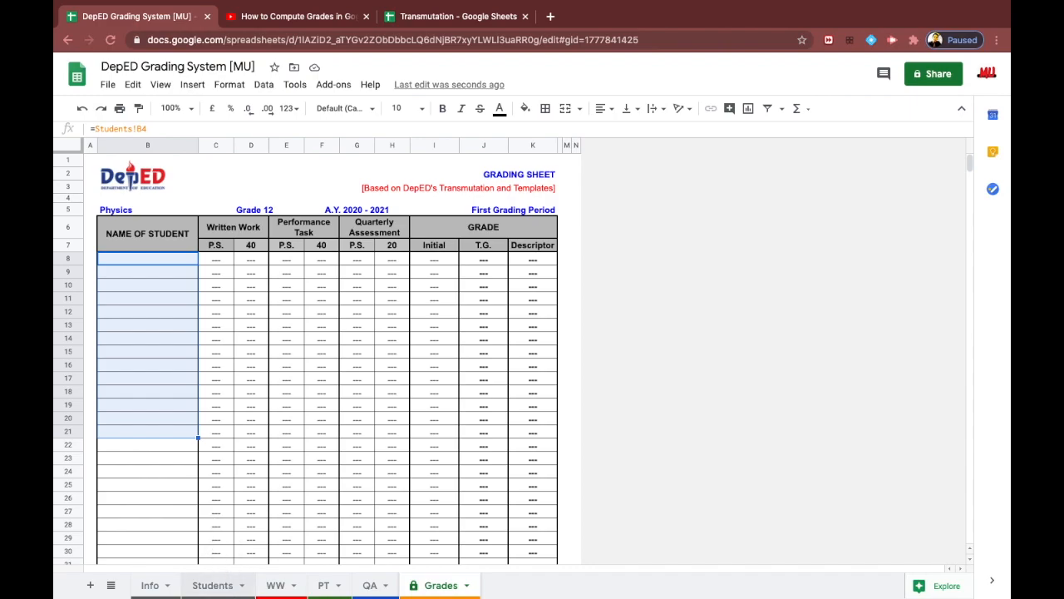
- Enter the full names of five students in rows 4 to 8 of the Students sheet
click(214, 586)
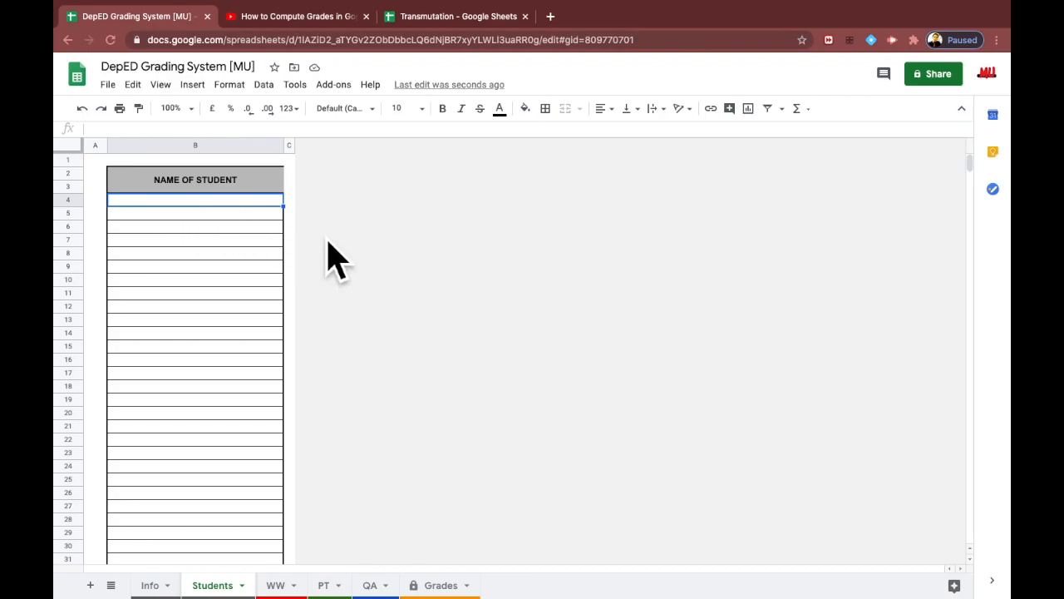
text(Asta)
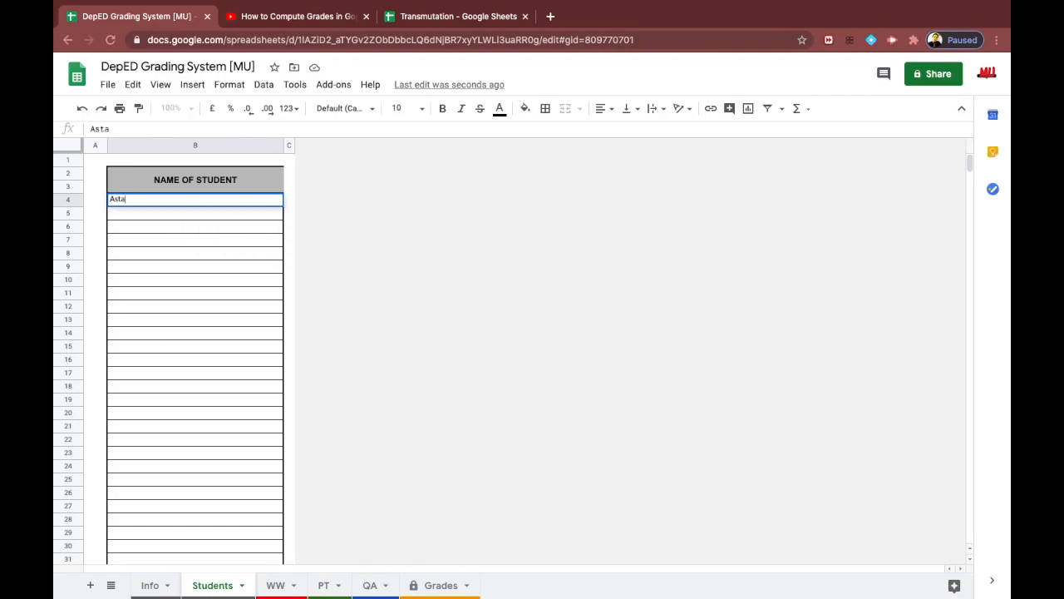
text( Staria)
key(Return)
text(Monkey D. Luff)
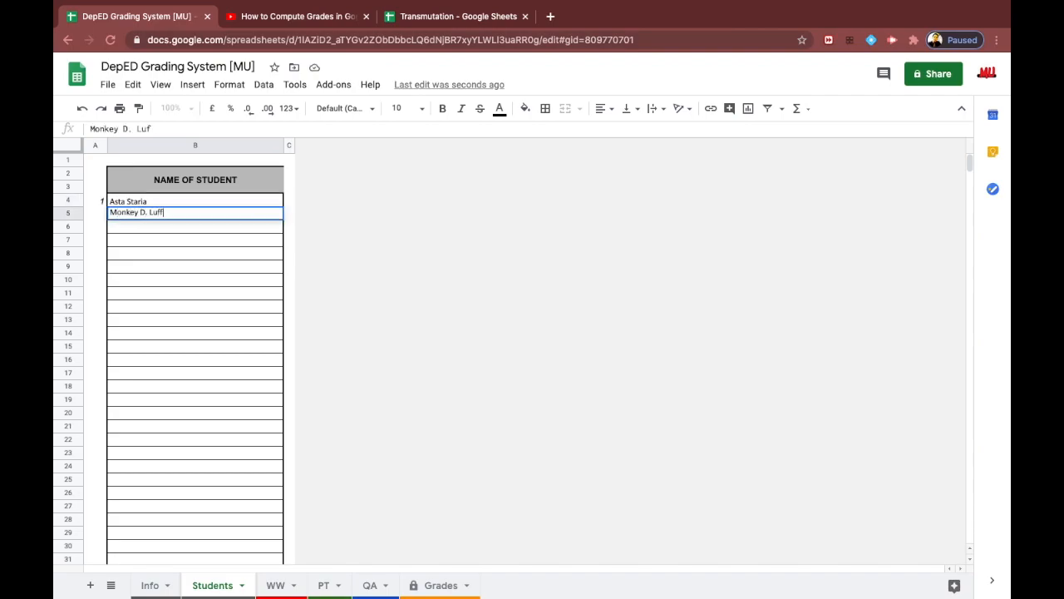
text(y)
key(Return)
text(Naruto Uzumaki)
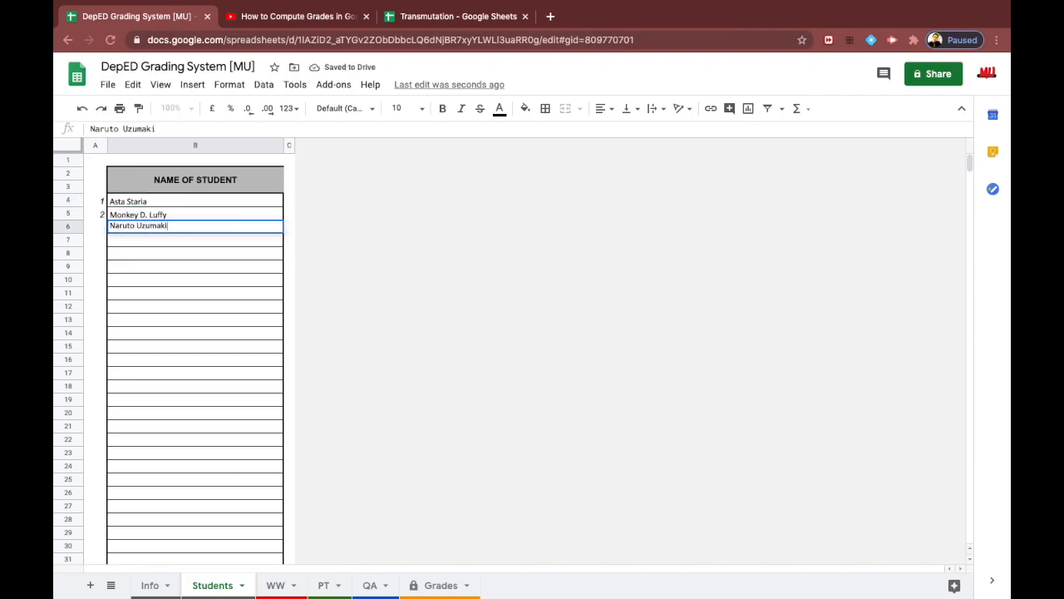
key(Return)
text(Natsu Dragneel)
key(Return)
text(Saitama Uson)
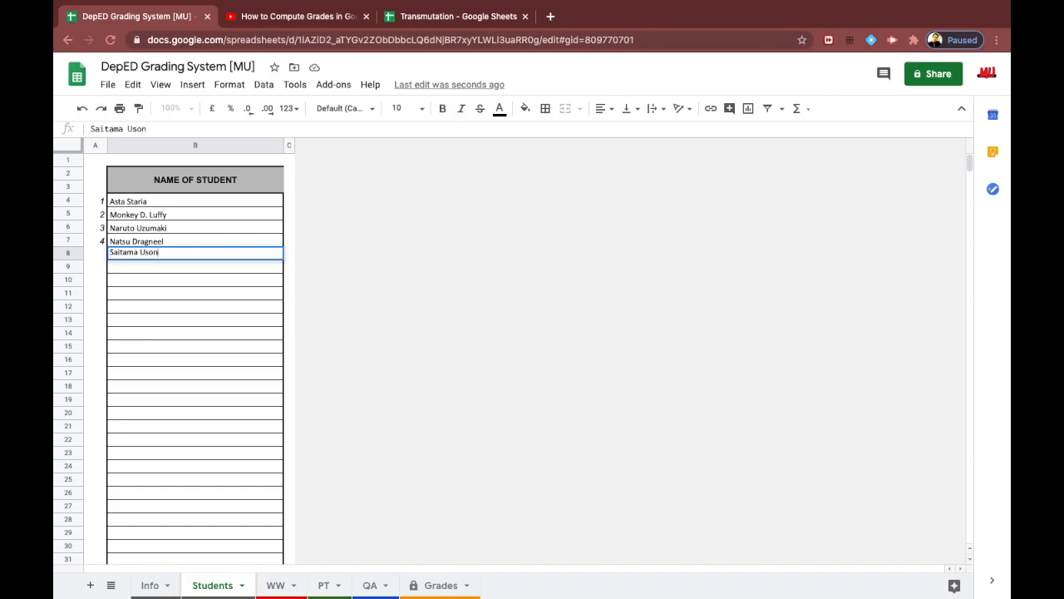
key(Return)
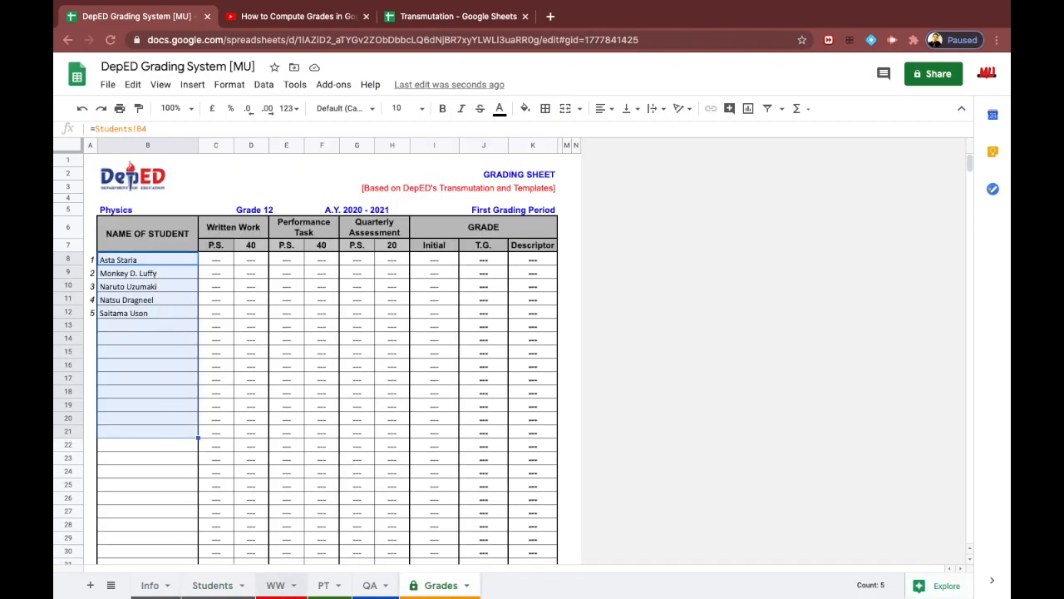
- Check the student name lists on the Written Work, Performance Tasks and Quarterly Assessment sheets
click(275, 585)
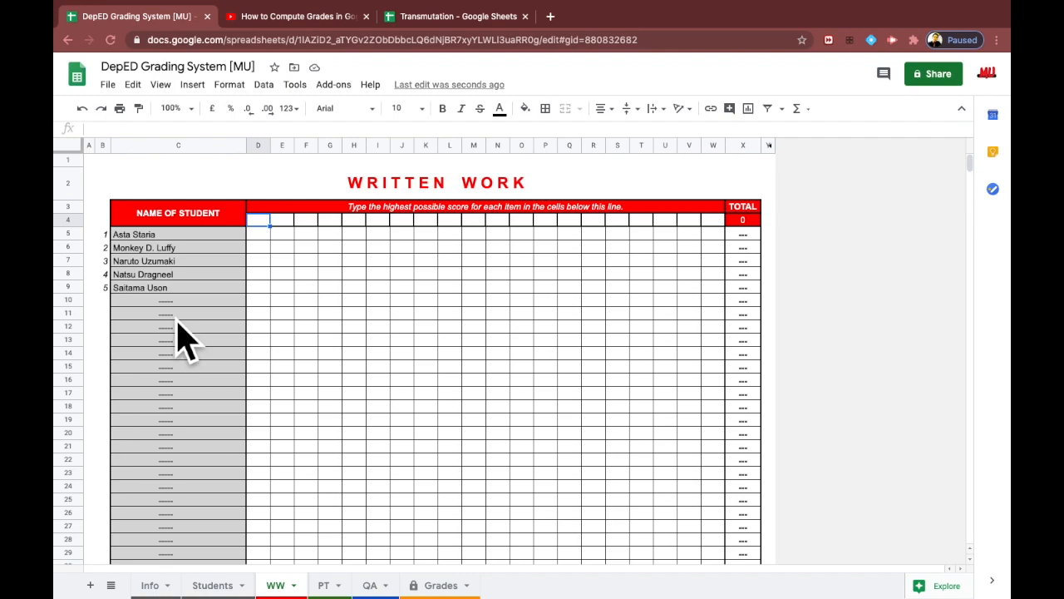
click(333, 590)
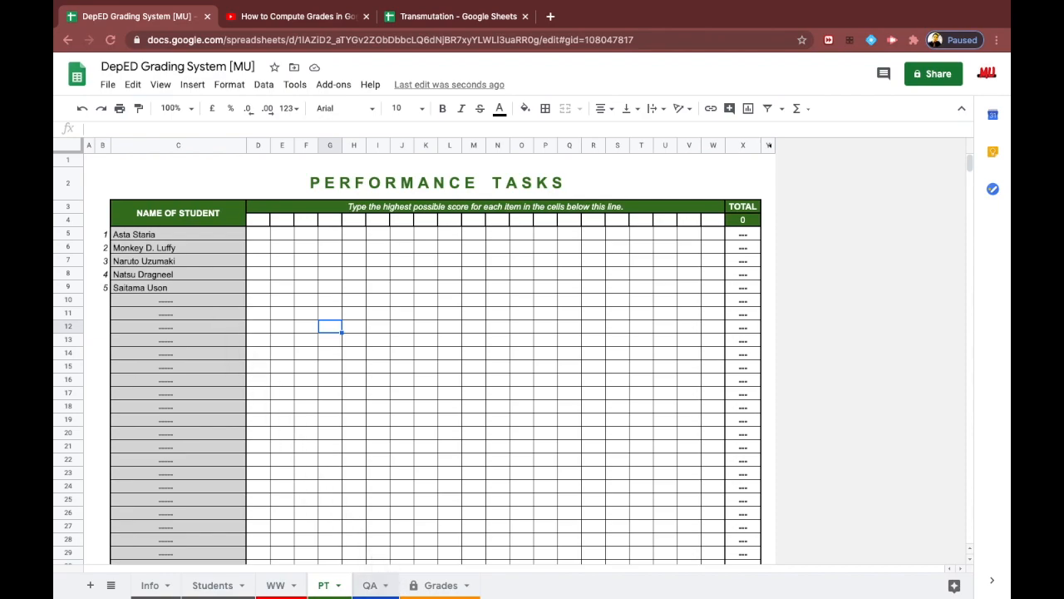
click(372, 589)
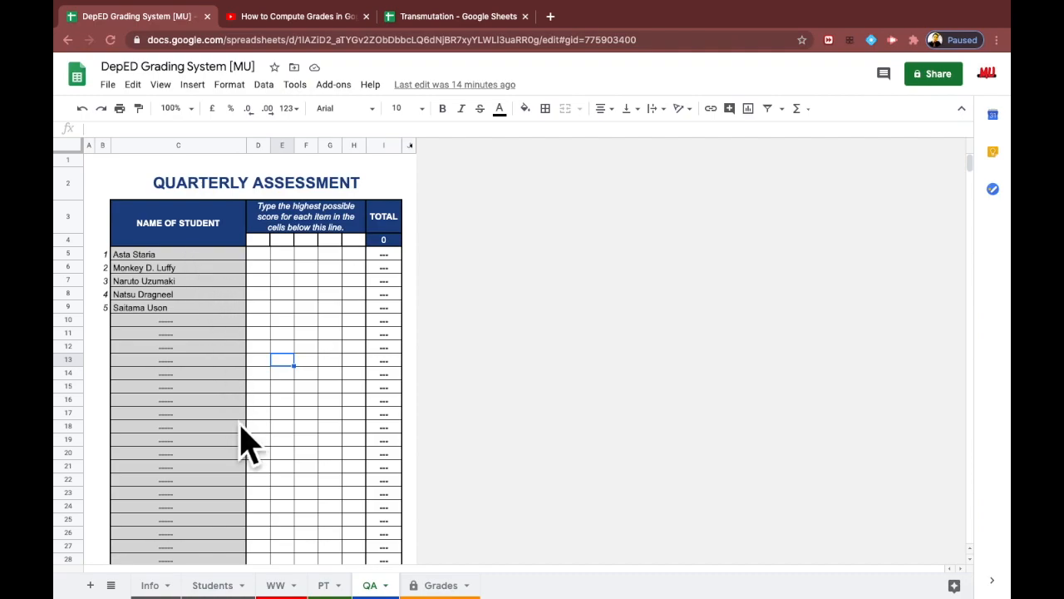
- On the WW sheet, set the first item's highest possible score to 15 and enter student scores 11, 14, 12, 10 and 9
click(285, 587)
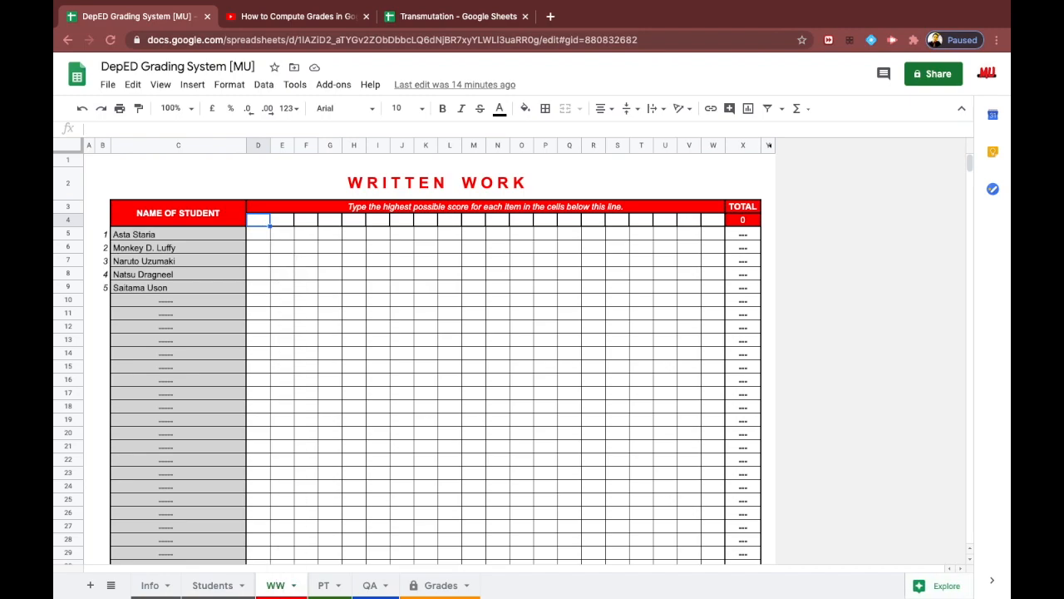
key(Return)
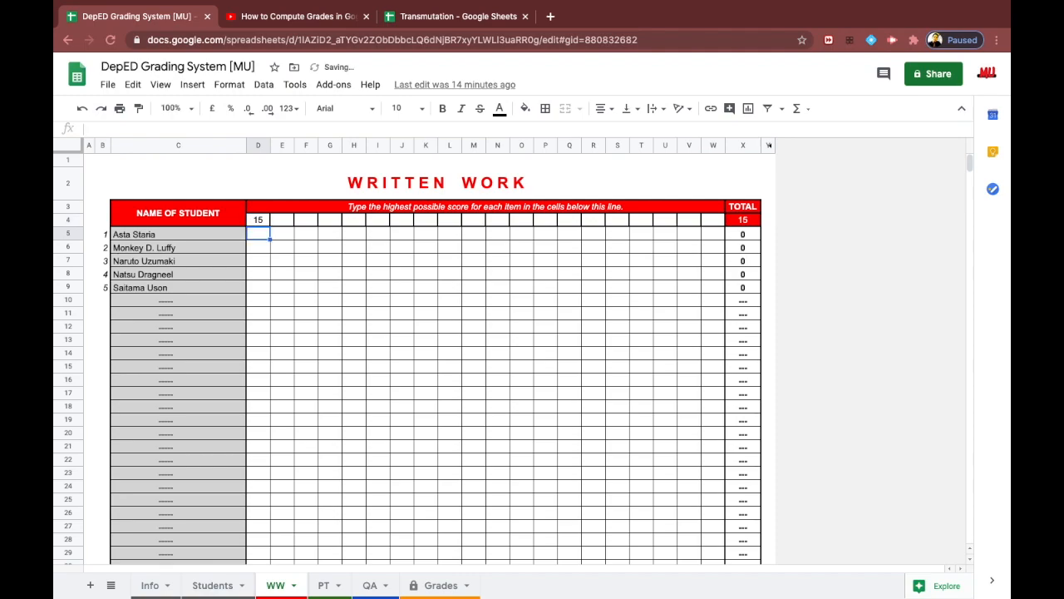
text(11)
key(Return)
key(Return)
text(12)
key(Return)
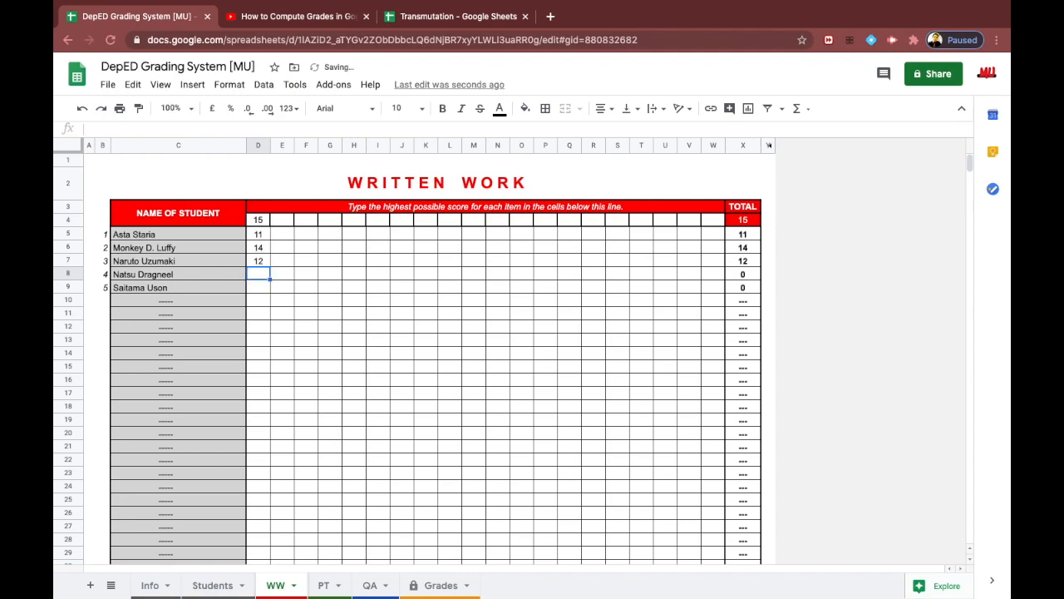
key(Return)
text(9)
key(Return)
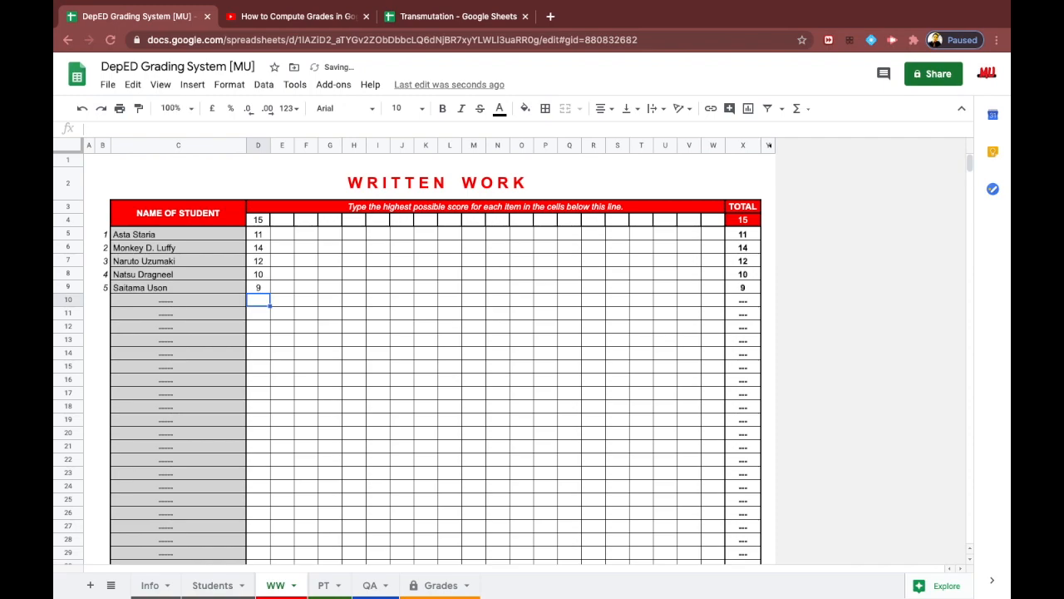
- Give the second written work a highest score of 25 with student scores 23, 12, 21, 24 and 23, and review the Grades sheet
click(287, 220)
text(25)
key(Return)
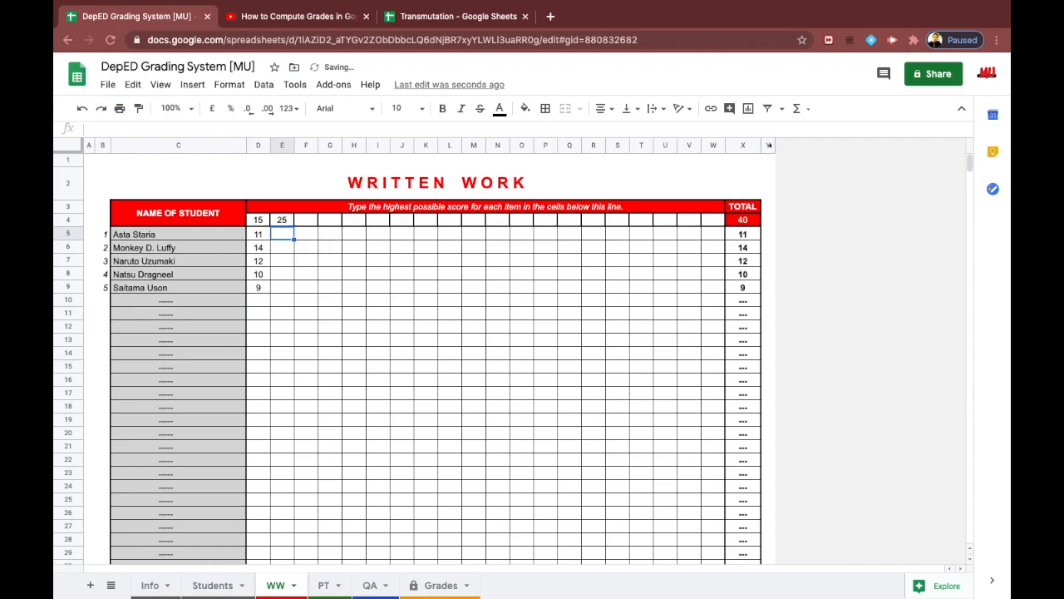
text(23)
key(Return)
text(12)
key(Return)
text(21)
key(Return)
text(24)
key(Return)
text(23)
key(Return)
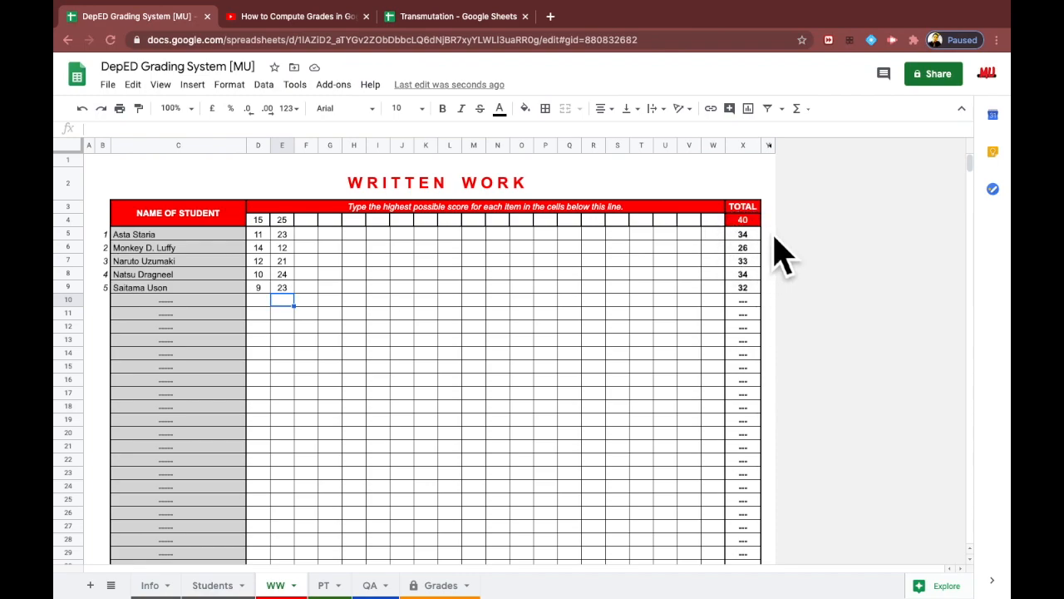
click(438, 586)
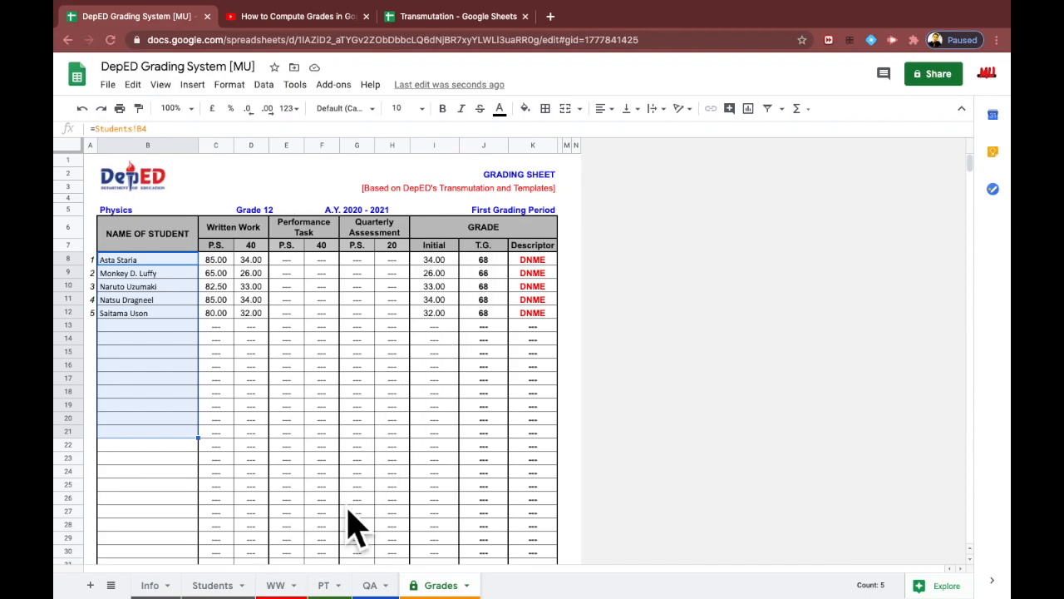
- On the PT sheet, set the first task's highest possible score to 10 and enter student scores 8, 9, 10, 8 and 7
click(331, 588)
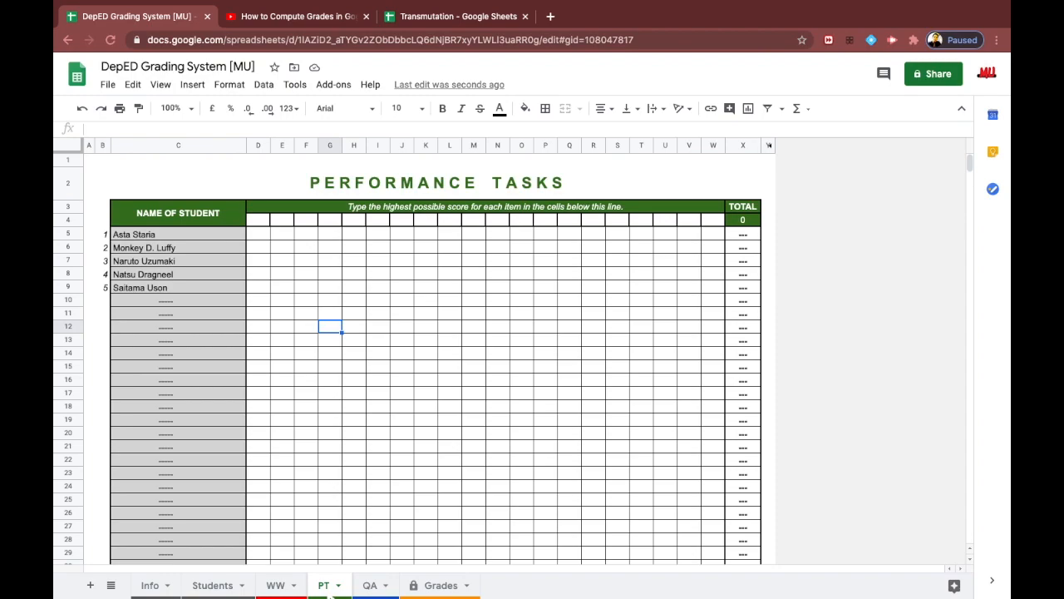
text(10)
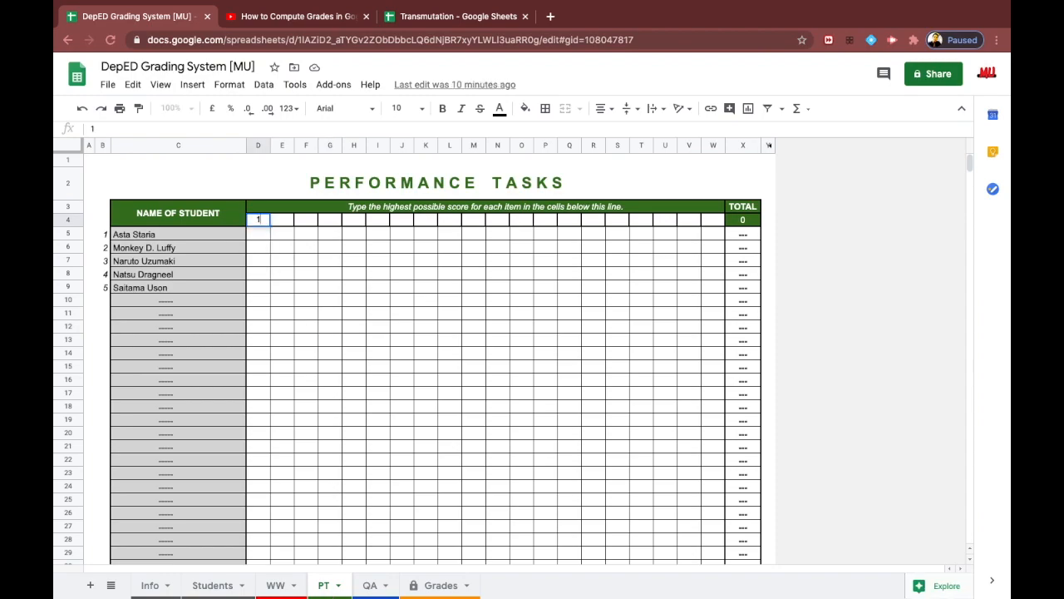
key(Return)
text(8)
key(Return)
text(9)
key(Return)
text(10)
key(Return)
text(8)
key(Return)
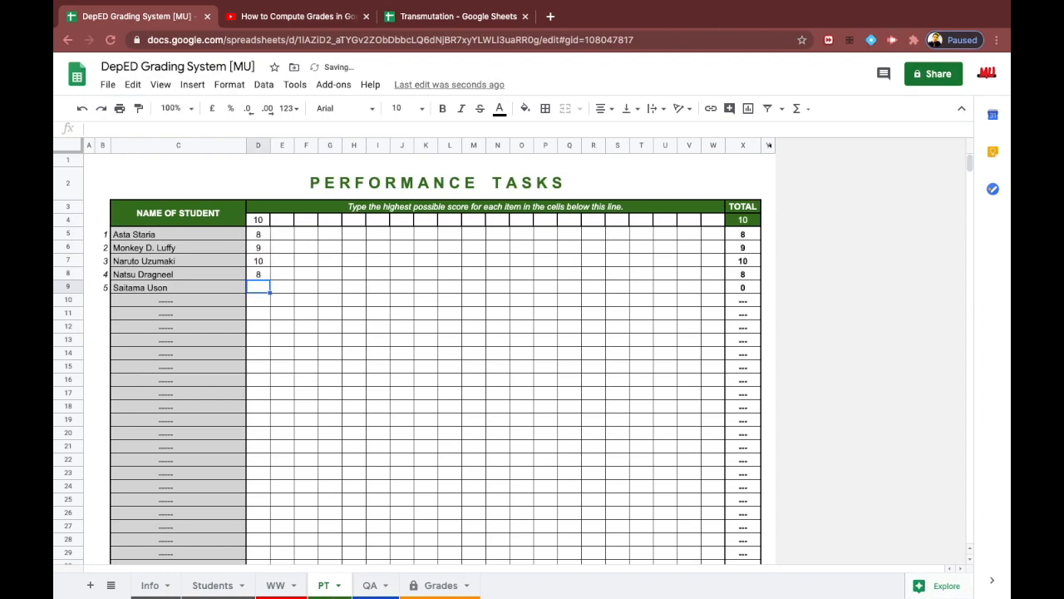
text(7)
- Give the second performance task a highest score of 40 with student scores 34, 35, 33, 37 and 29, and review the Grades sheet
click(283, 220)
text(40)
key(Return)
text(34)
key(Return)
text(35)
key(Return)
text(33)
key(Return)
text(37)
key(Return)
text(29)
key(Return)
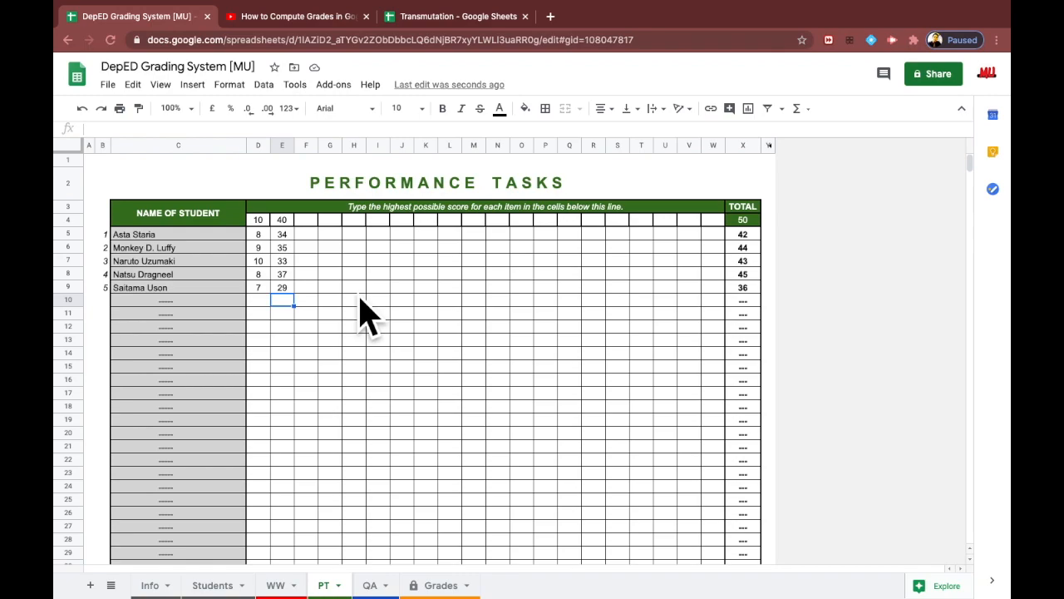
click(442, 588)
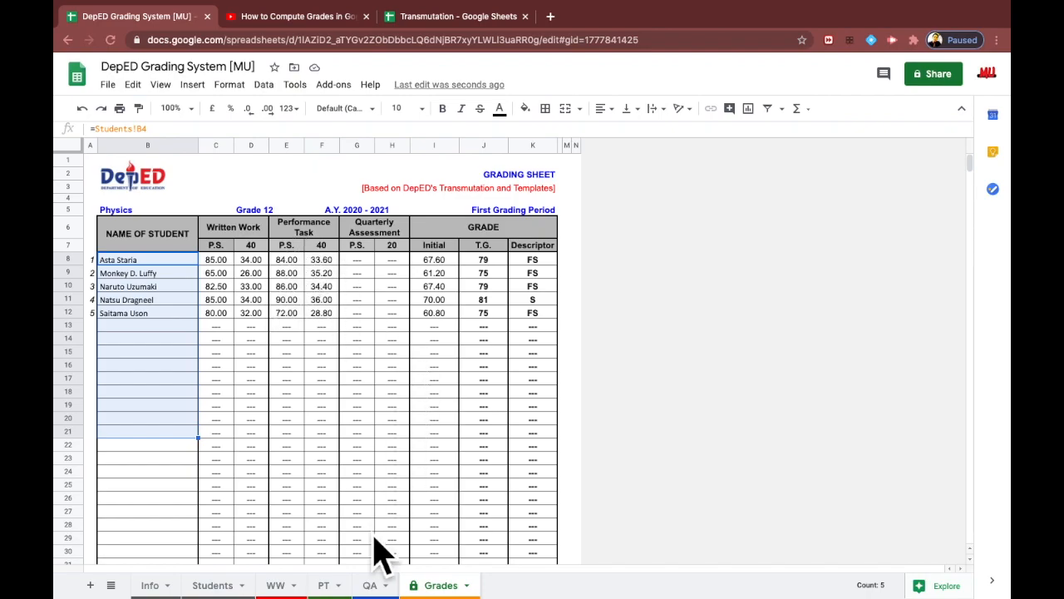
- On the QA sheet, set the first item's highest possible score to 50 and enter student scores 44, 41, 39, 42 and 34
click(370, 584)
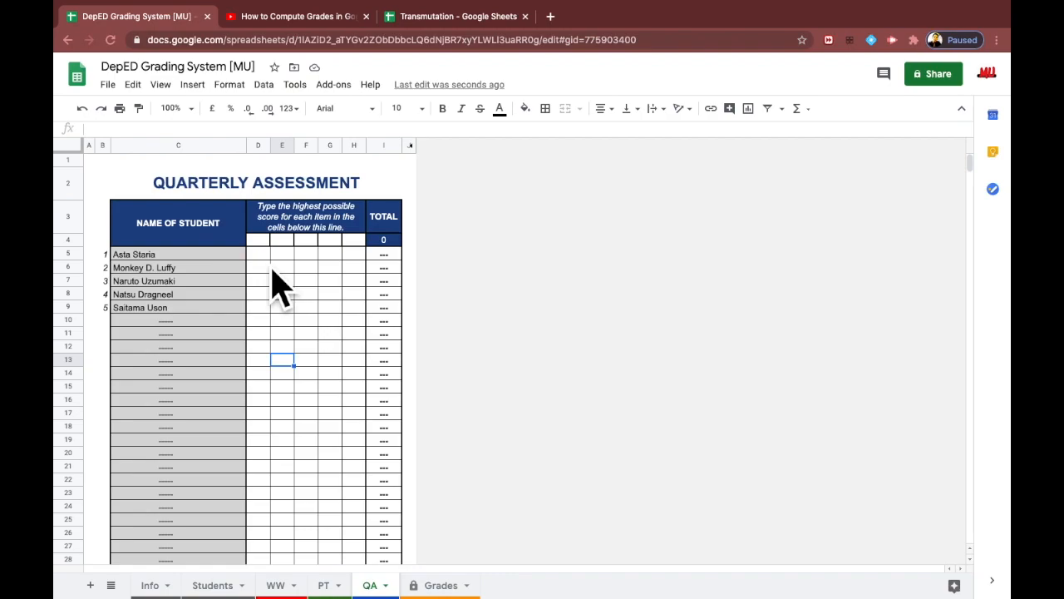
key(Return)
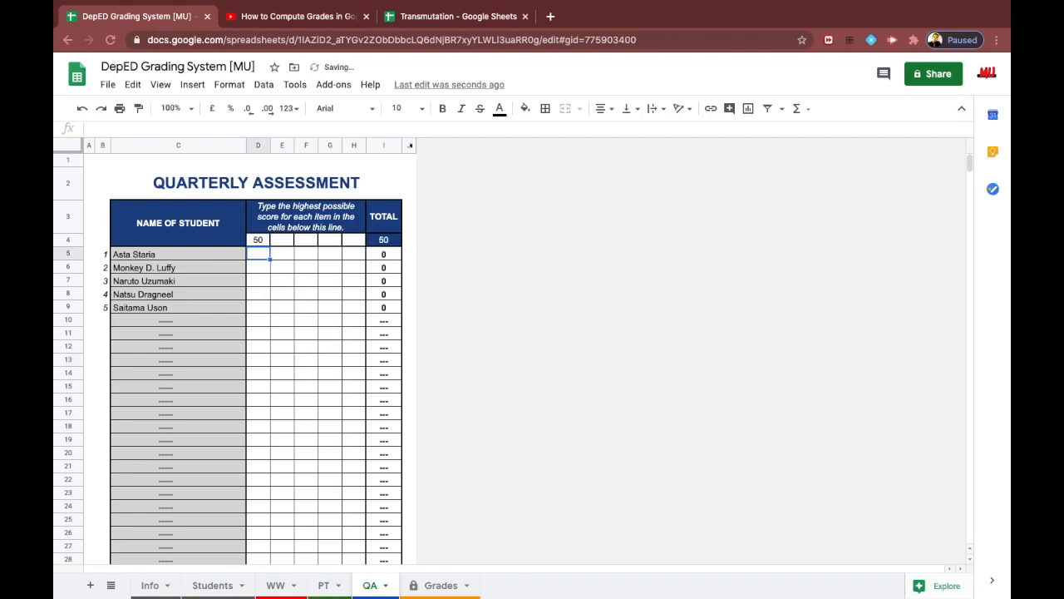
text(44)
key(Return)
text(41)
key(Return)
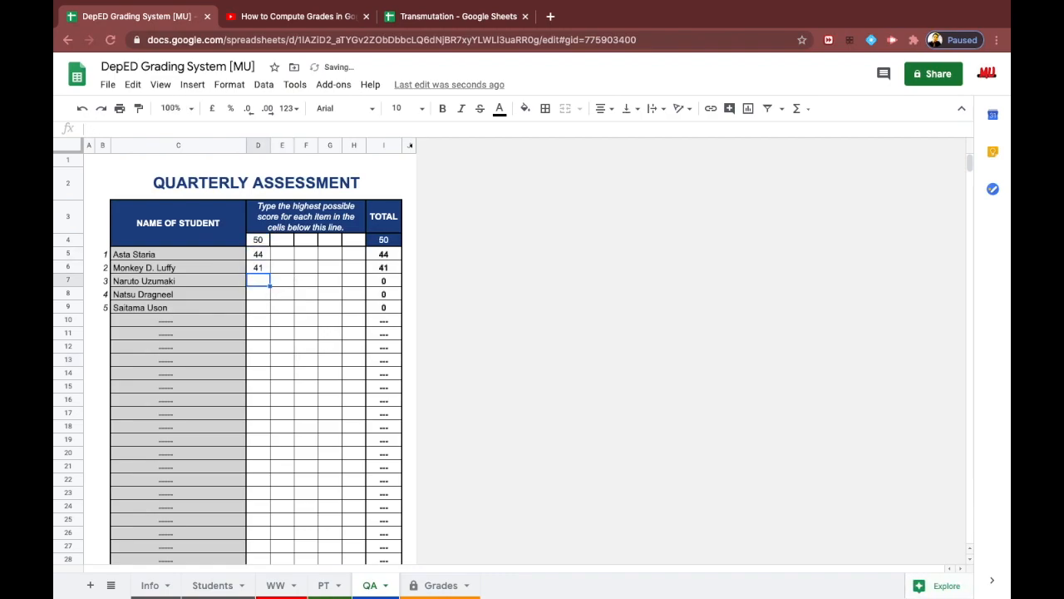
key(Return)
key(Return)
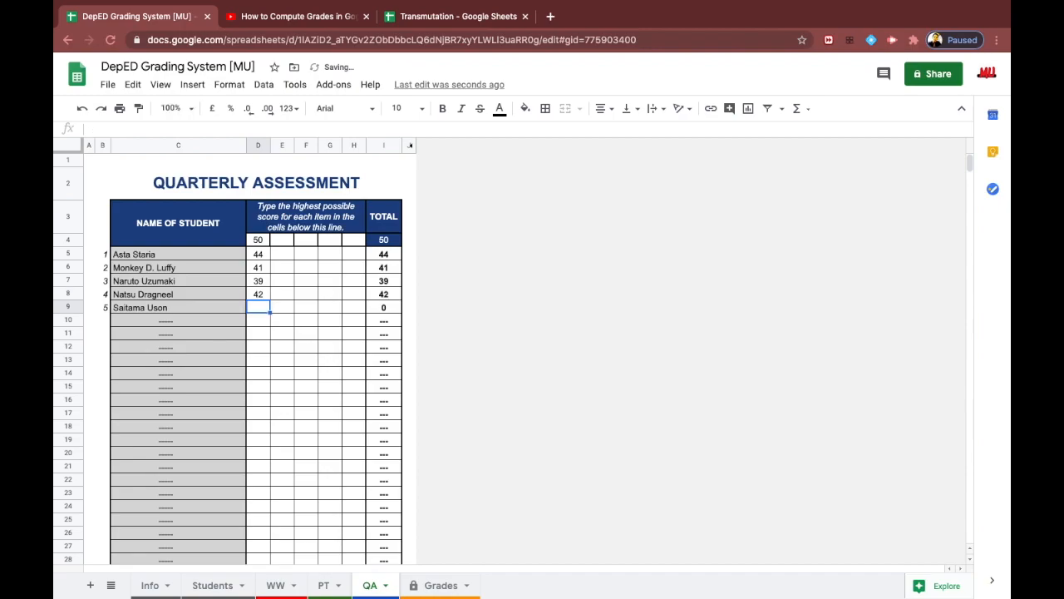
text(34)
key(Return)
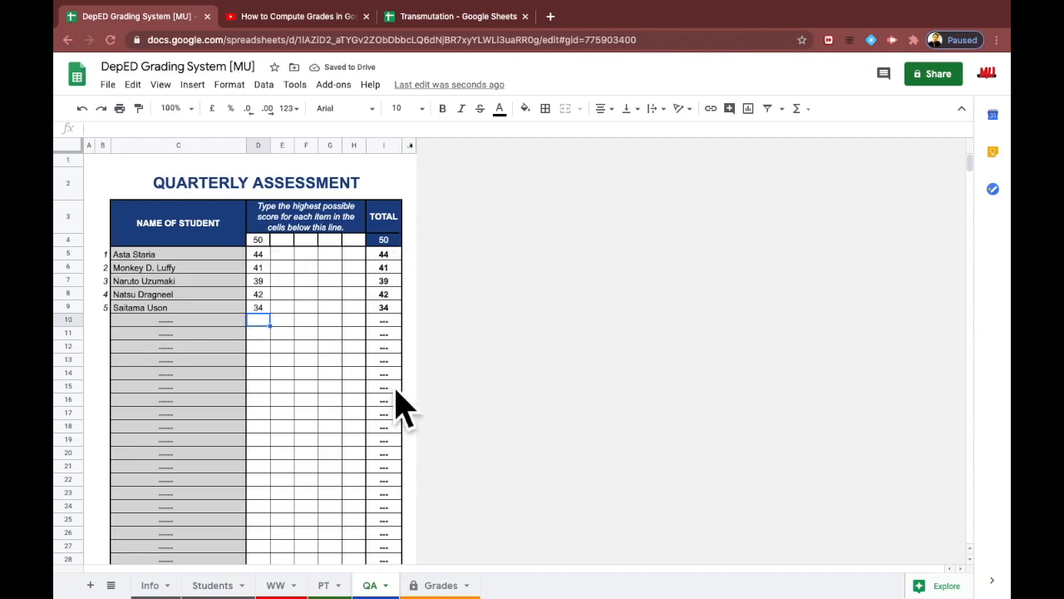
- Review the Grades sheet's initial grades, transmuted grades and descriptors, down to the signature block
click(442, 587)
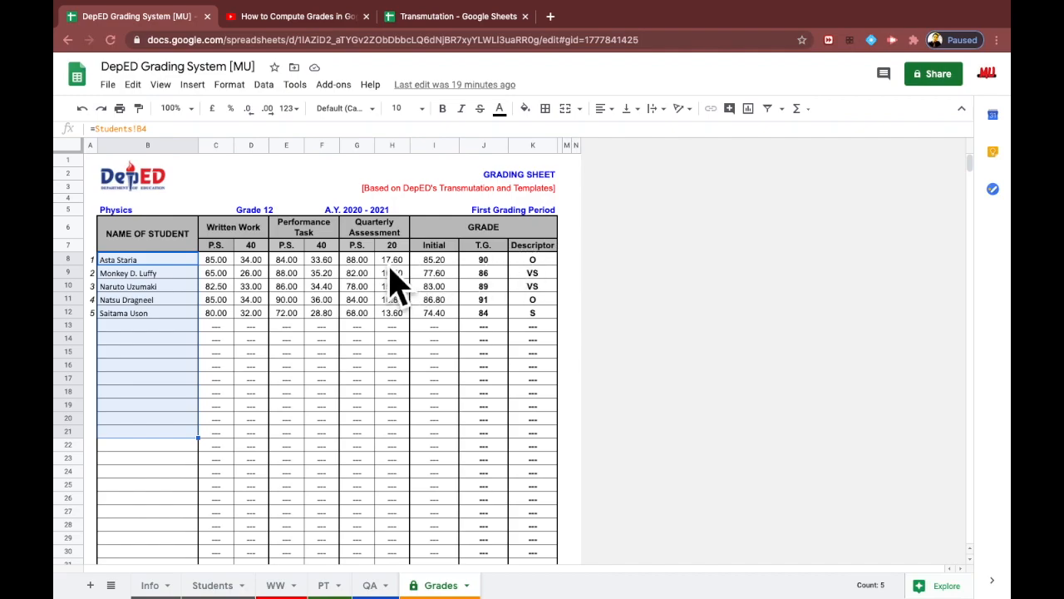
scroll(301, 282, down, 6)
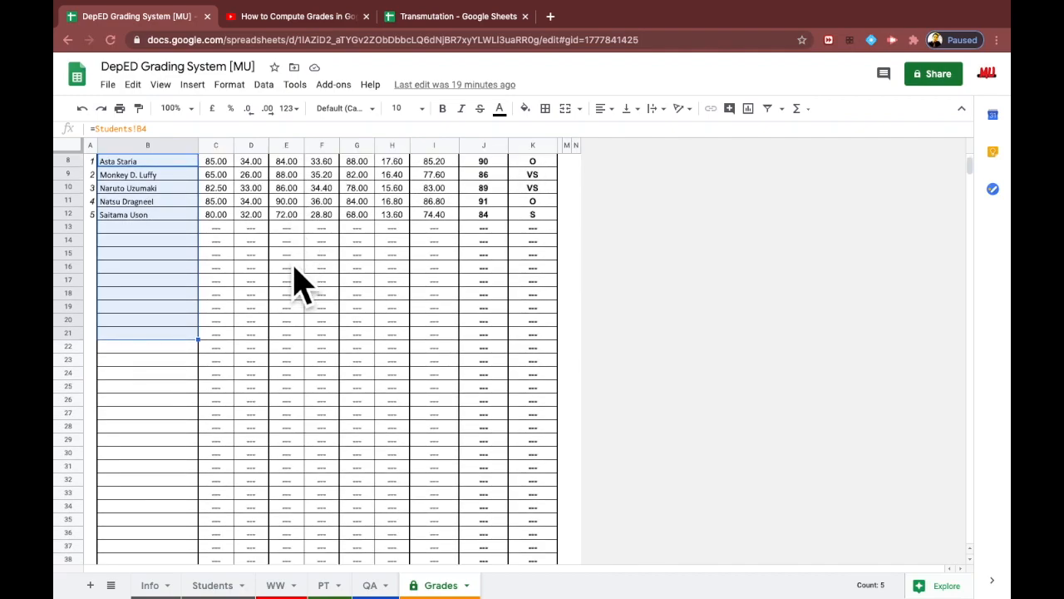
scroll(301, 283, down, 2)
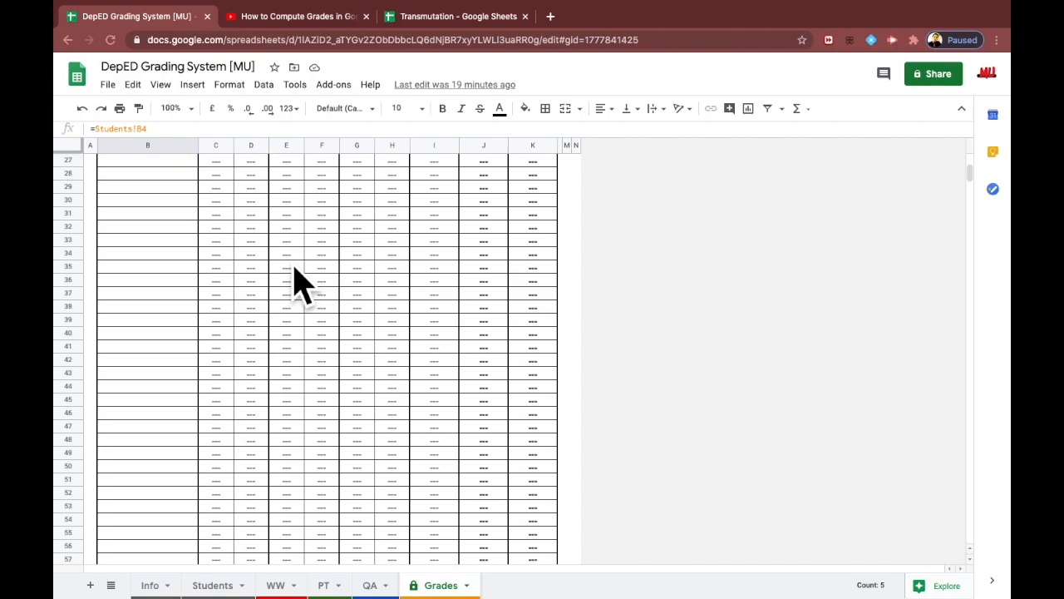
scroll(299, 284, down, 3)
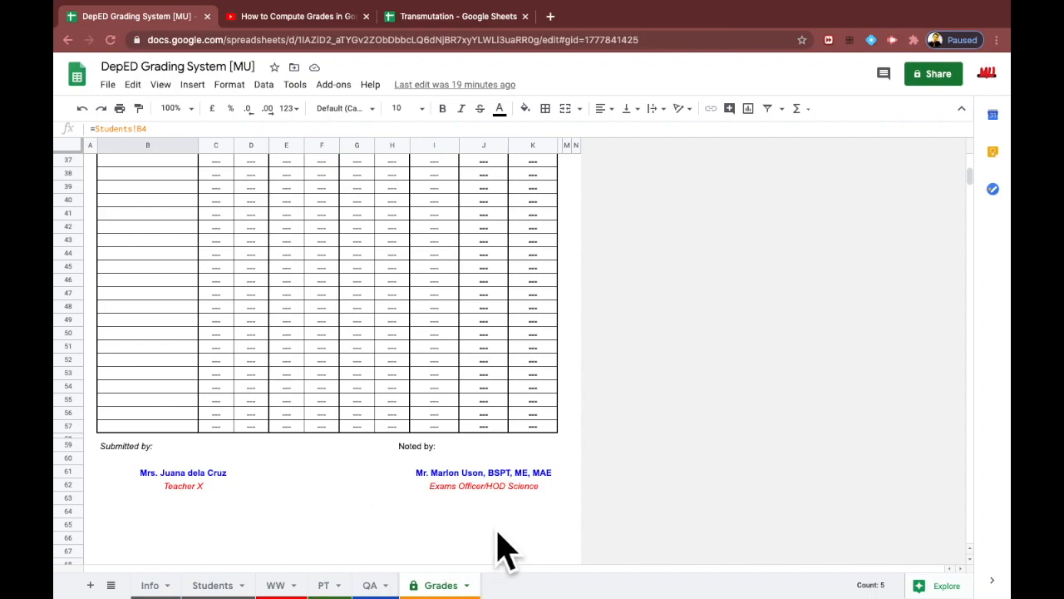
scroll(478, 374, up, 8)
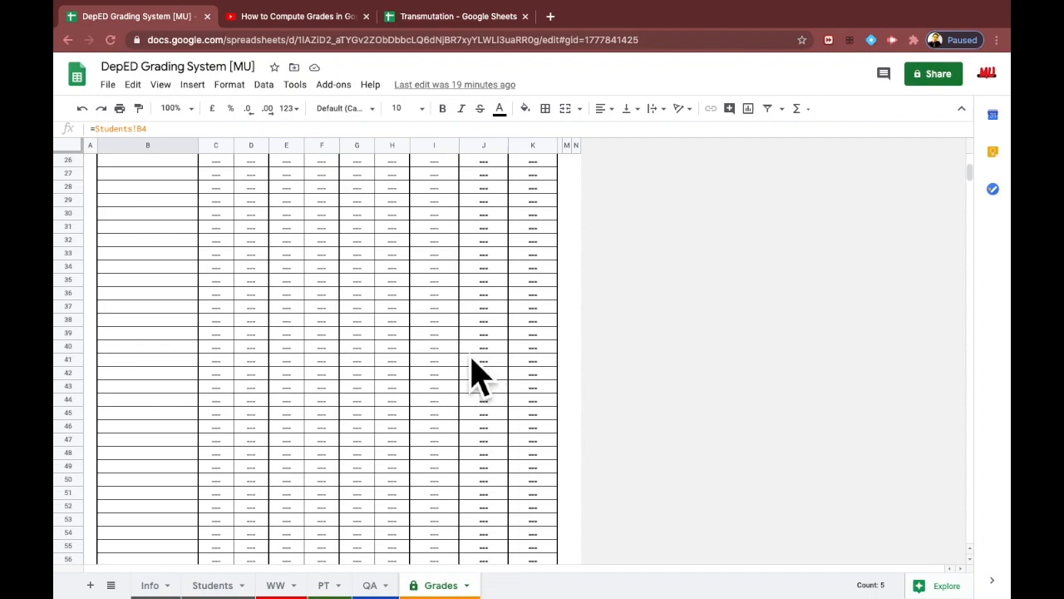
scroll(478, 374, up, 3)
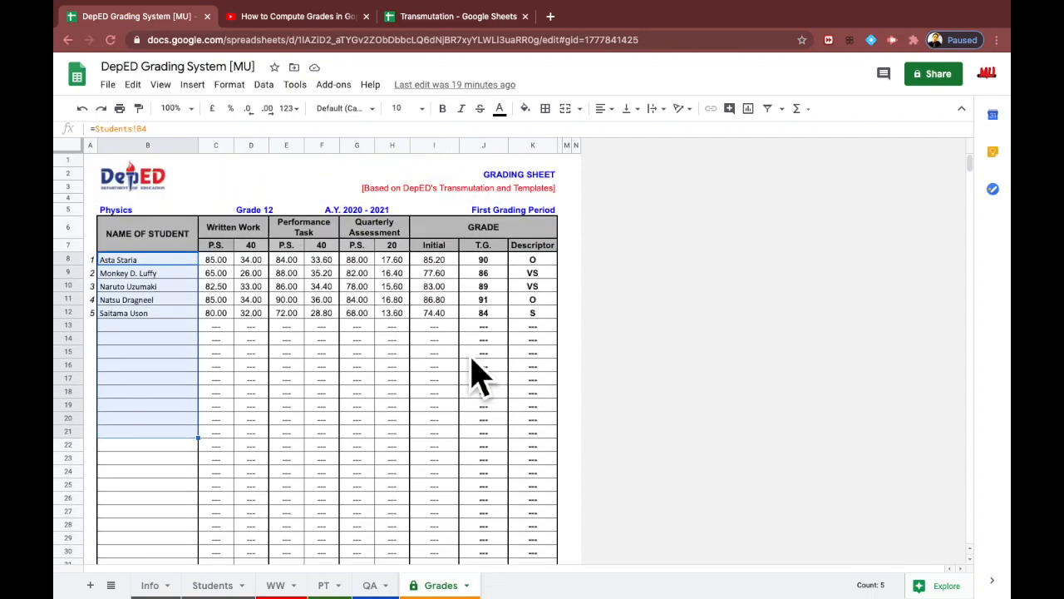